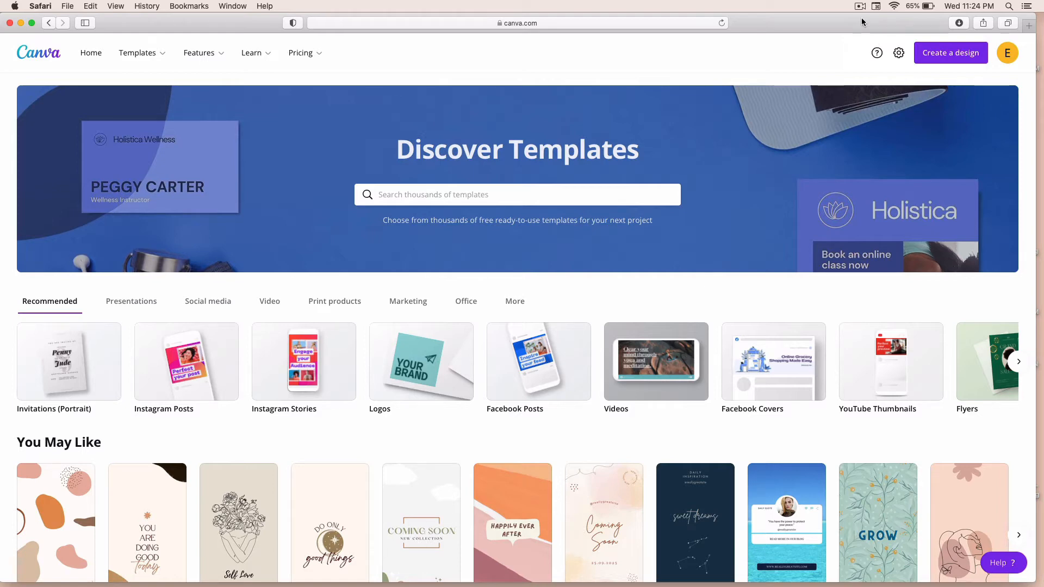
Step: Start a new design of the Logo type
key("super+minus")
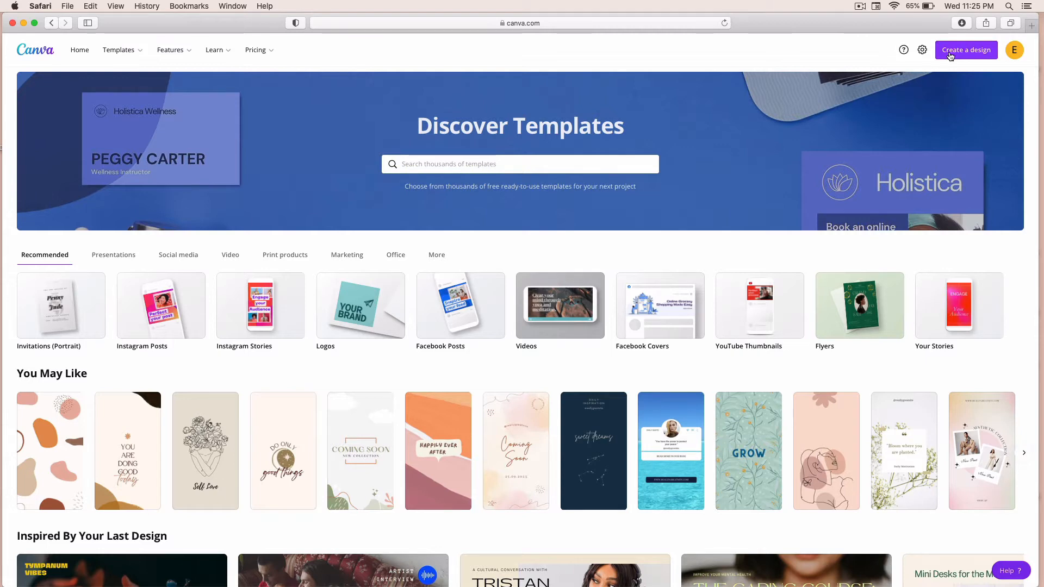
left_click(950, 54)
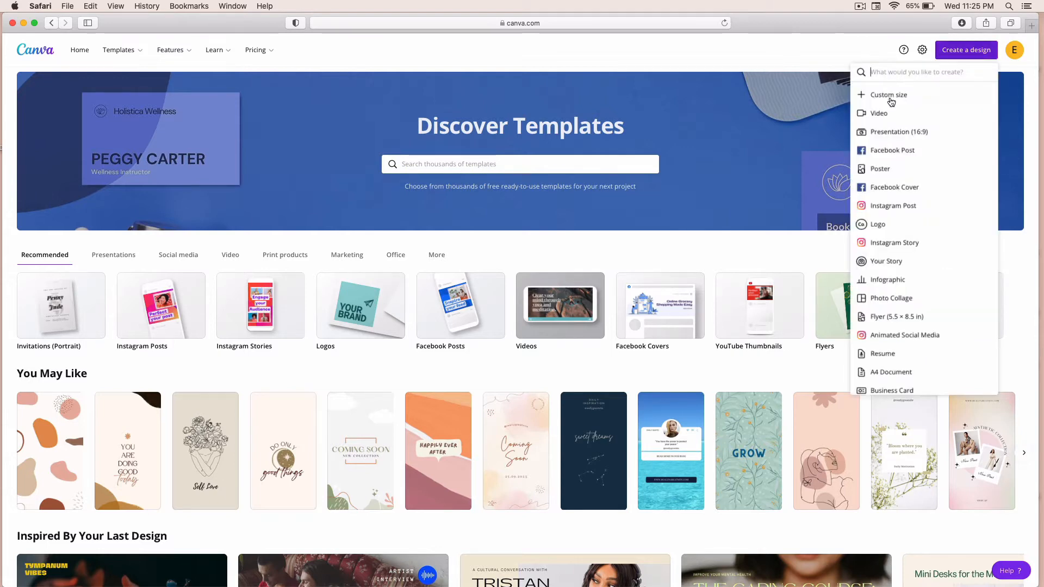
scroll(888, 226, "down", 5)
scroll(888, 229, "down", 7)
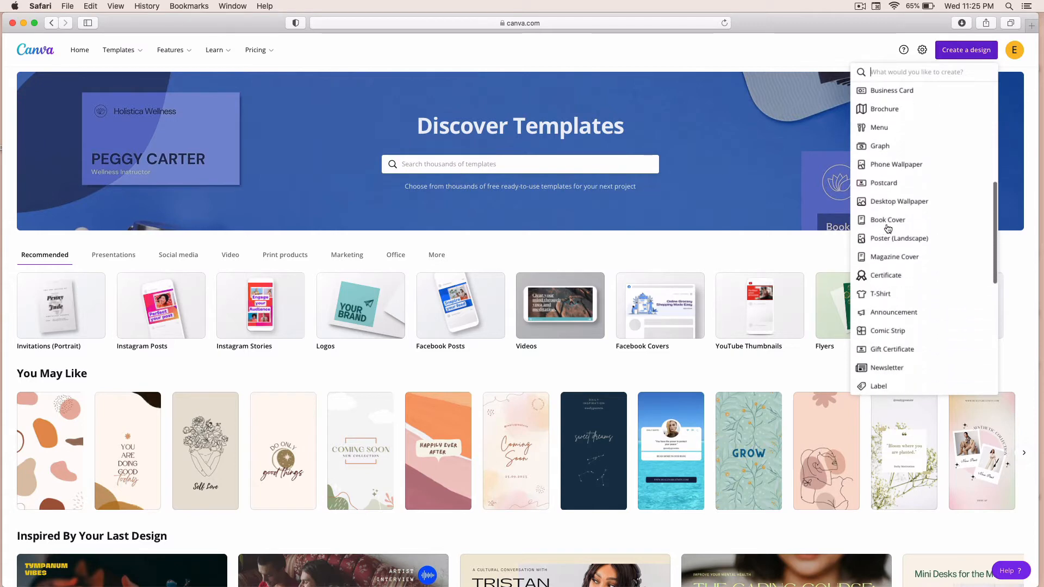
scroll(888, 229, "down", 2)
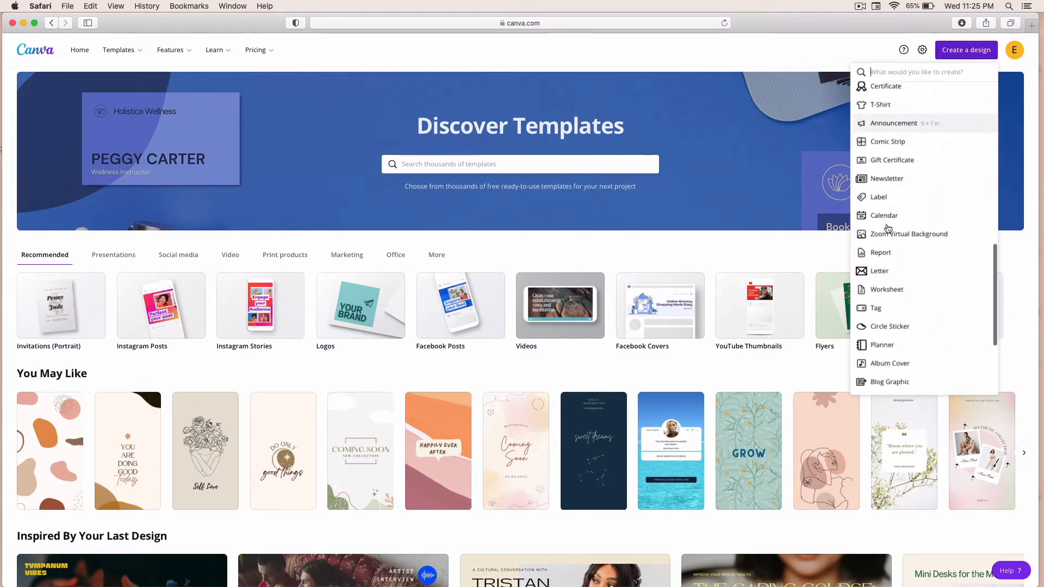
scroll(888, 228, "up", 4)
scroll(888, 228, "up", 10)
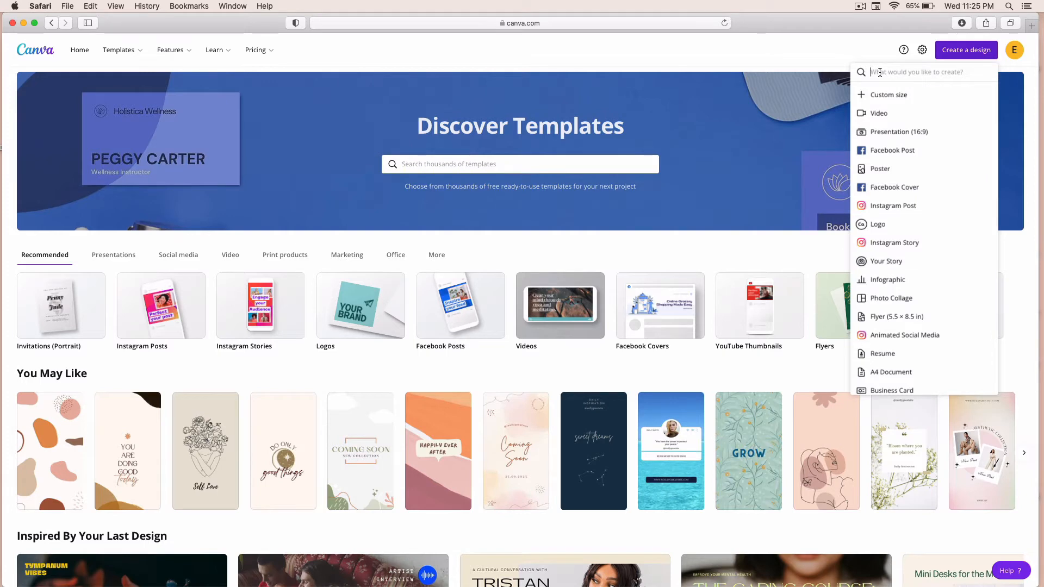
type("Logo")
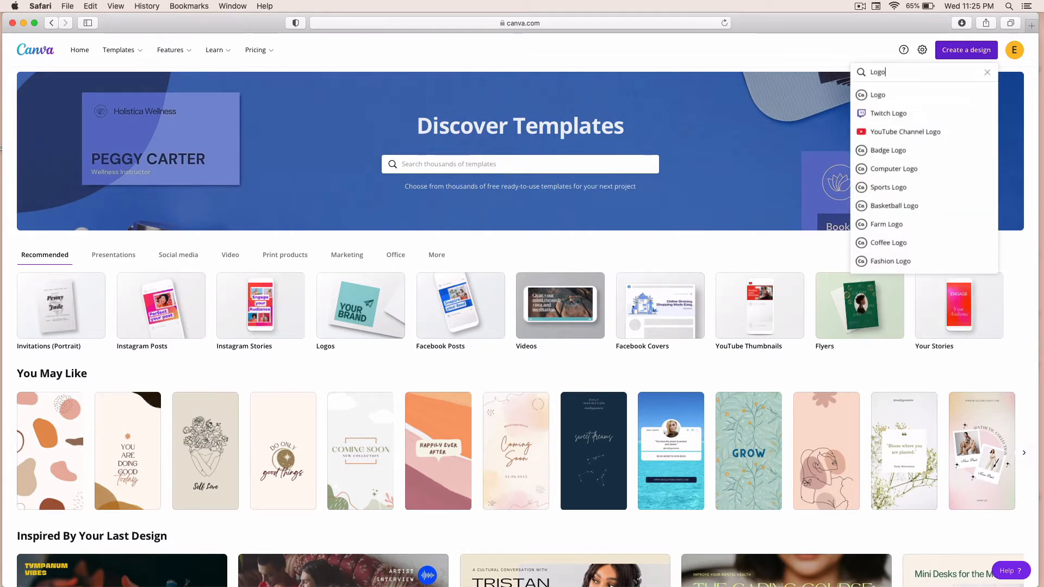
left_click(877, 96)
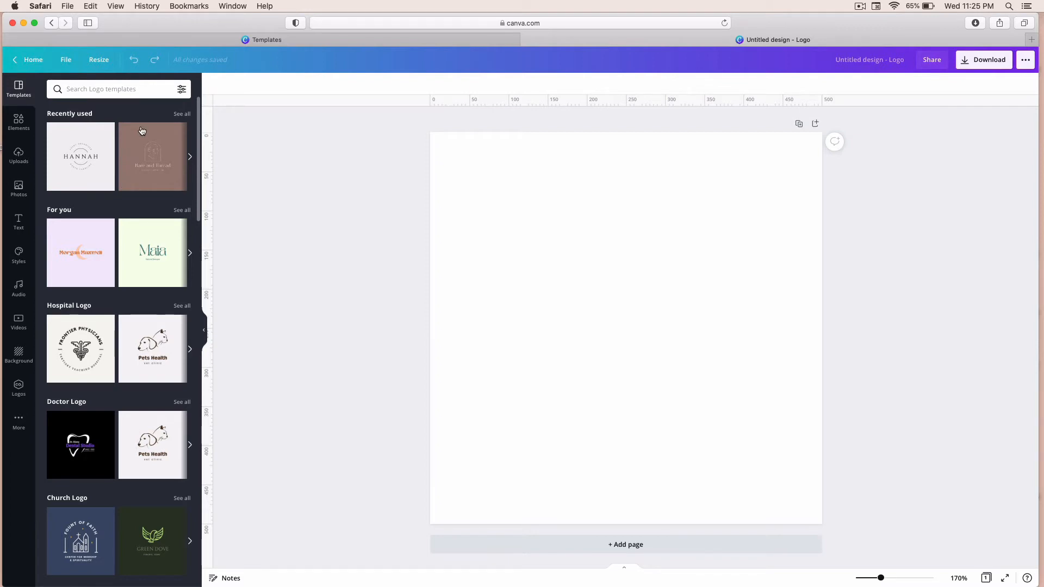
Step: Browse the logo template categories and open the full Home Furnishings Logo collection
scroll(142, 131, "down", 10)
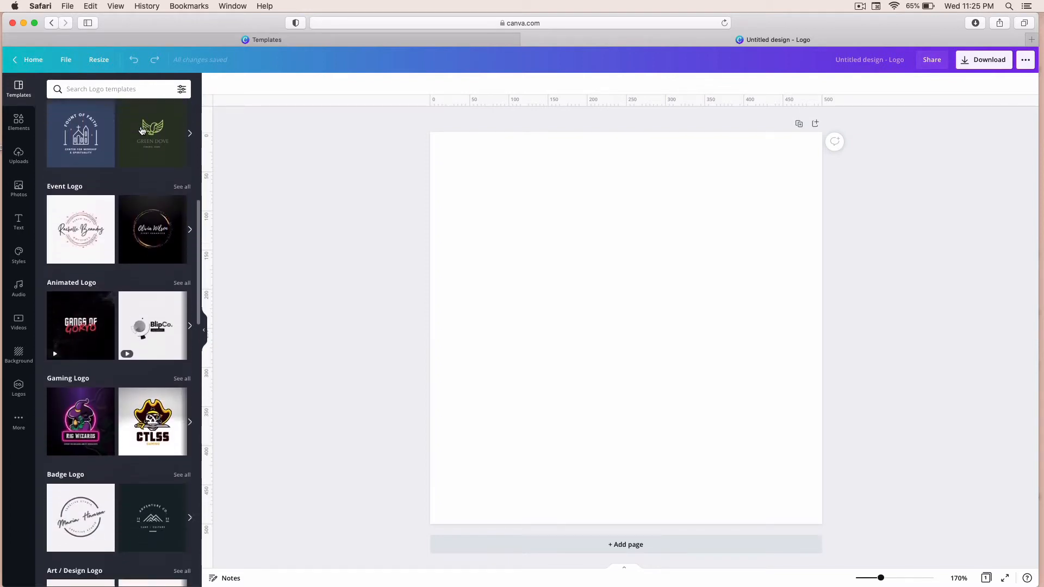
scroll(141, 131, "down", 2)
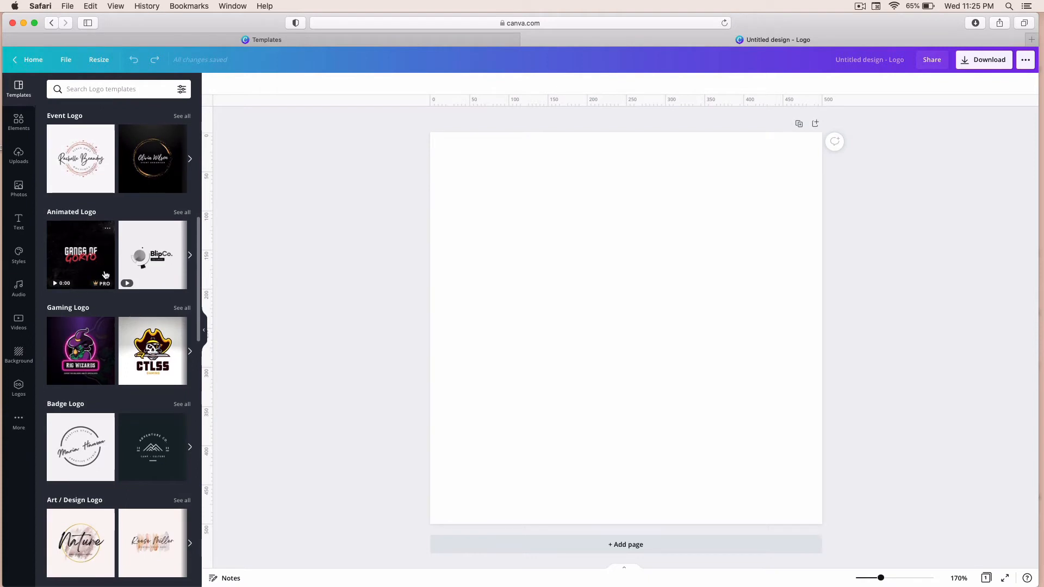
scroll(105, 275, "down", 8)
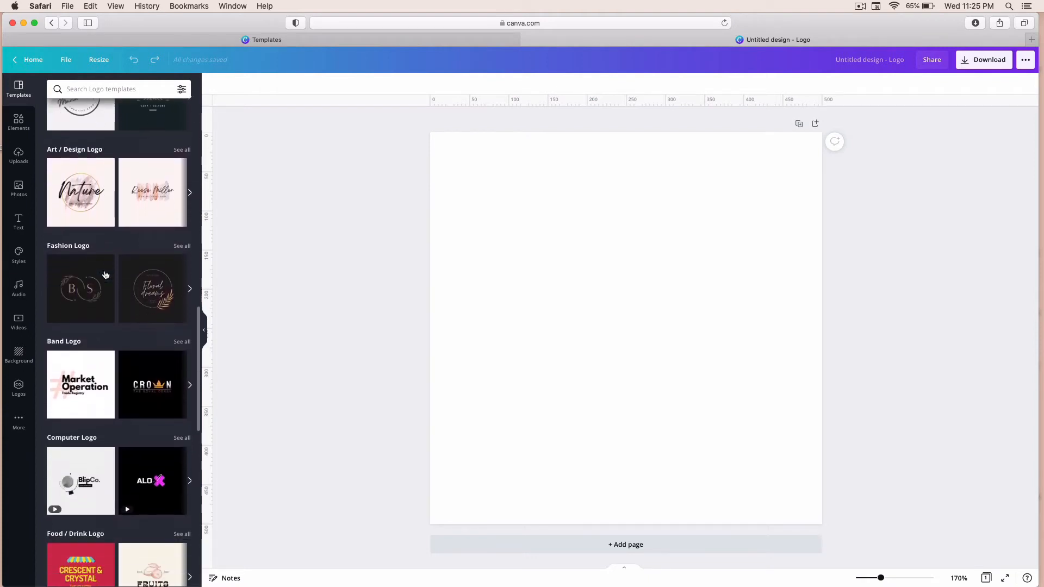
scroll(106, 274, "down", 7)
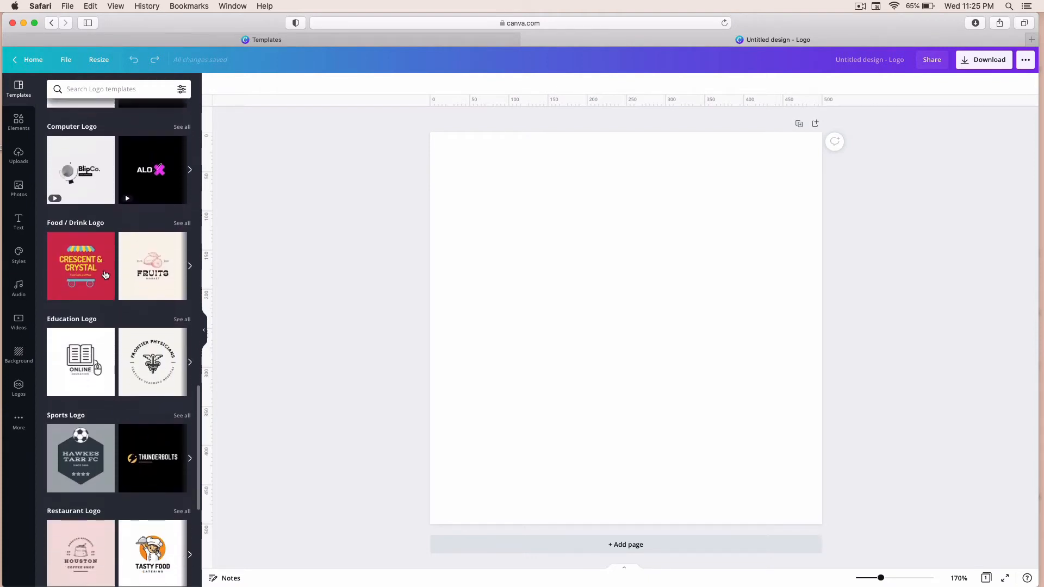
scroll(105, 275, "down", 5)
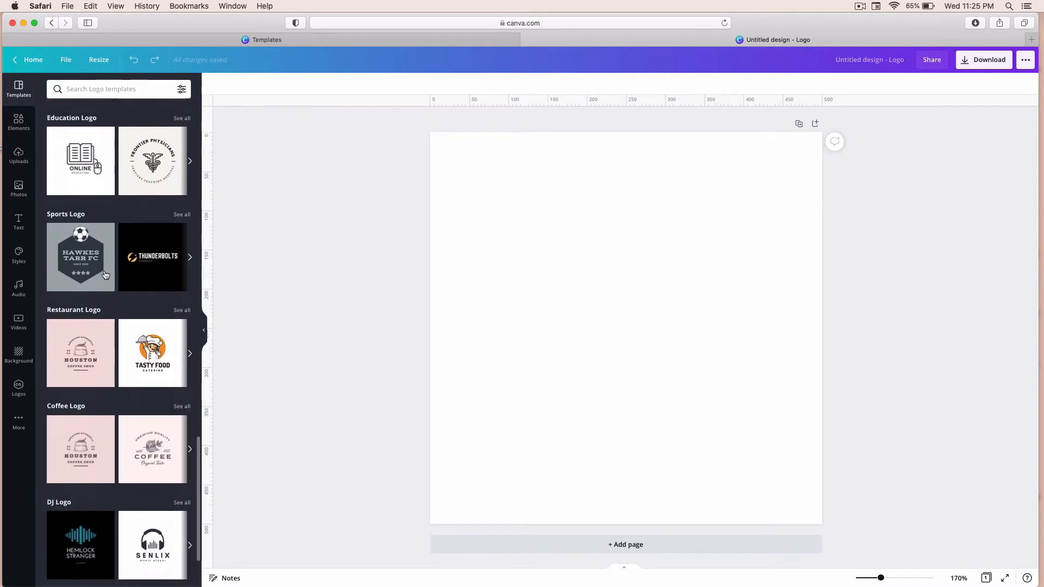
scroll(105, 274, "down", 1)
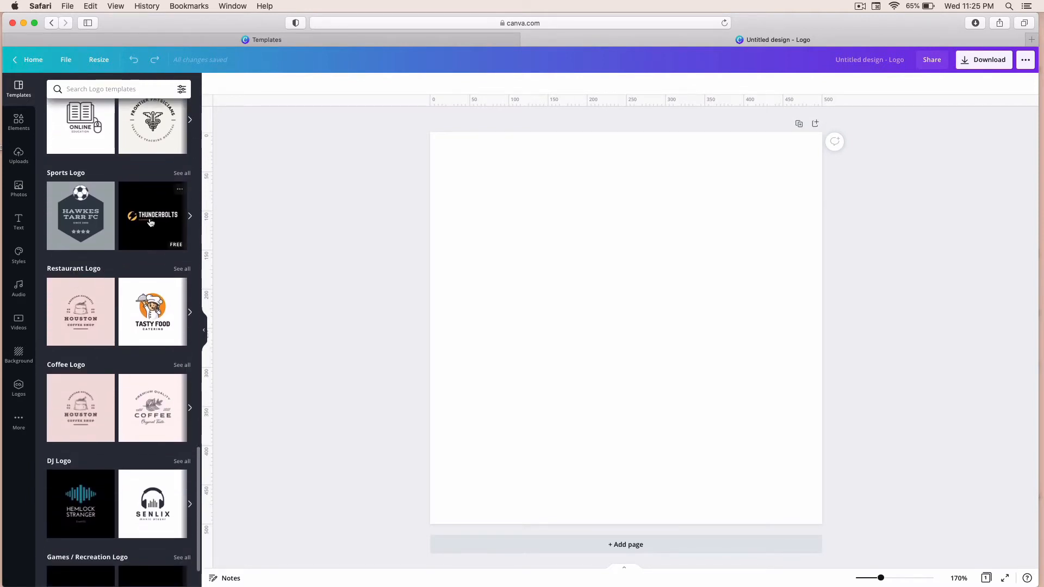
scroll(151, 223, "down", 11)
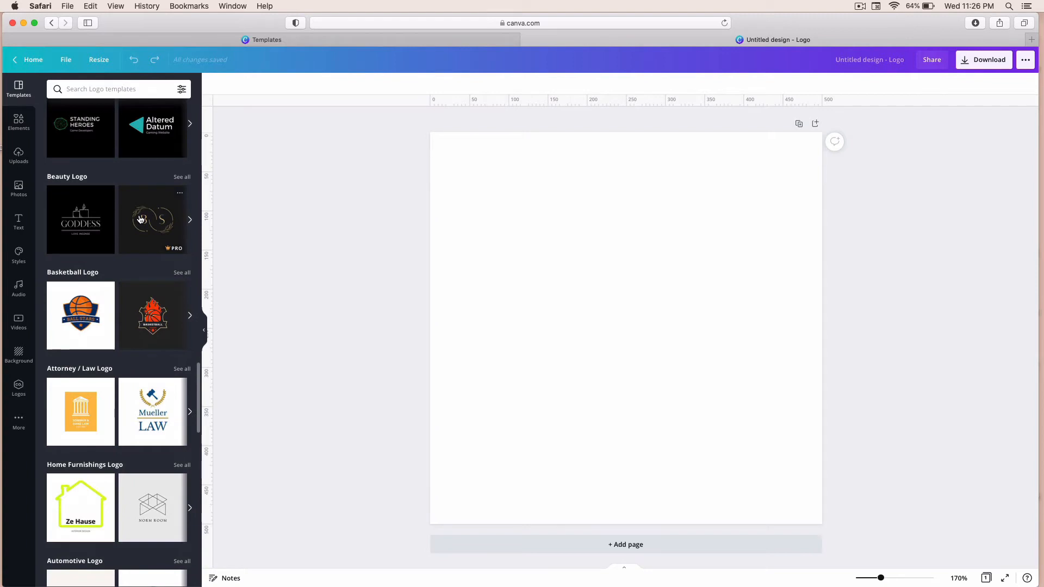
scroll(136, 272, "down", 3)
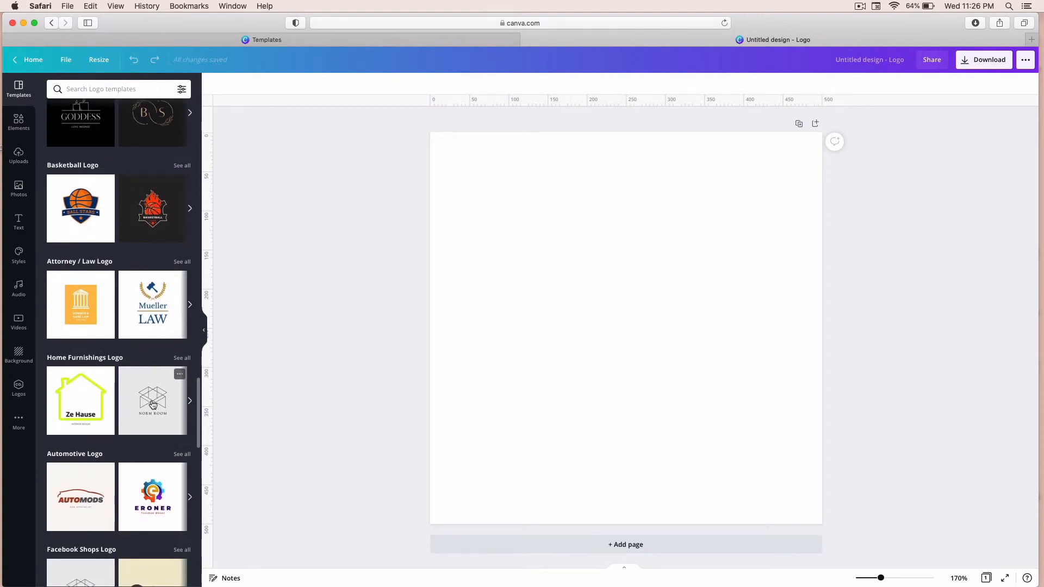
left_click(182, 358)
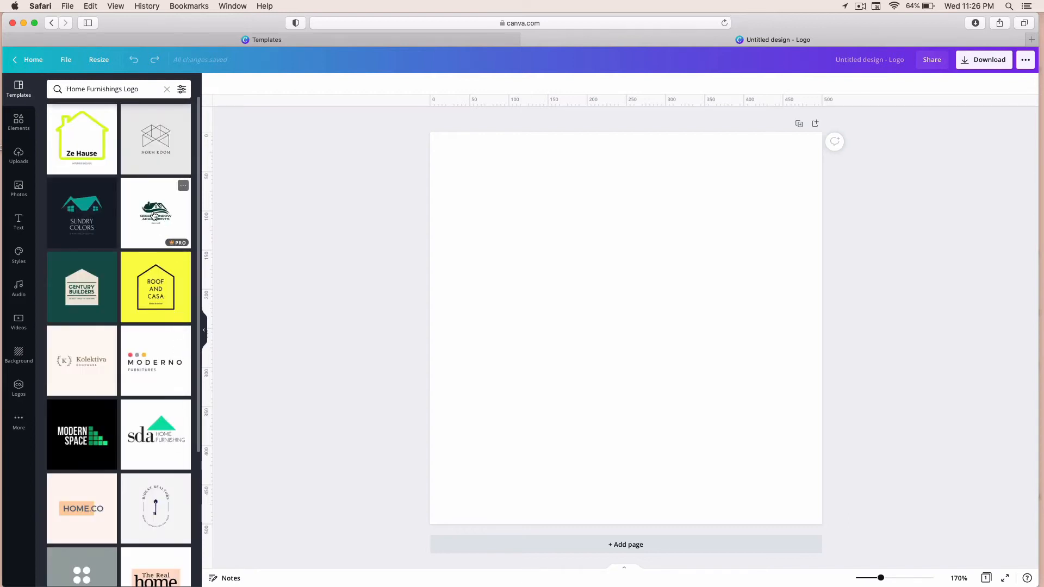
Step: Apply the Norm Room home furnishings template to the blank logo page
scroll(145, 351, "down", 10)
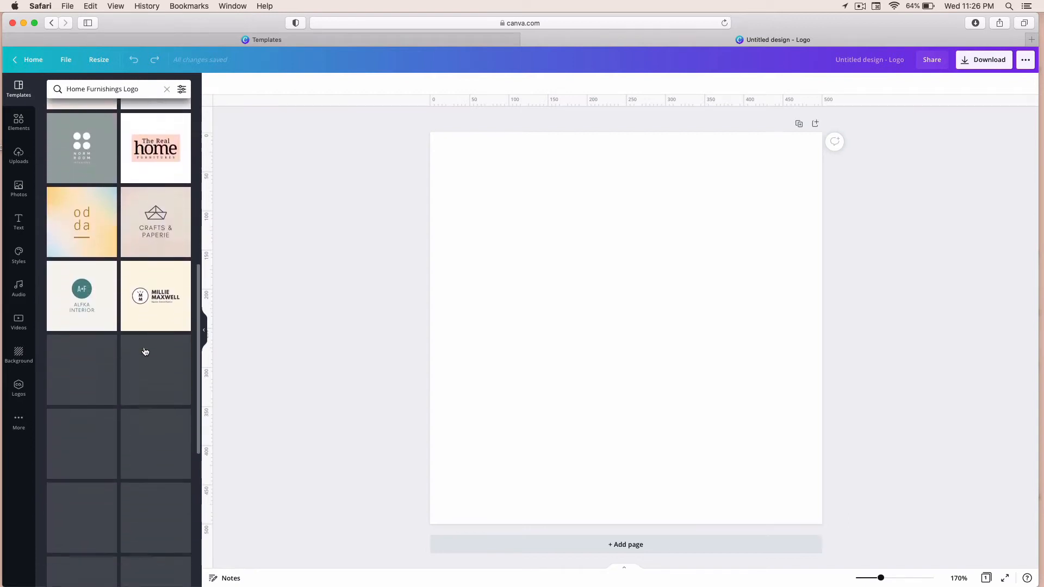
scroll(145, 351, "up", 8)
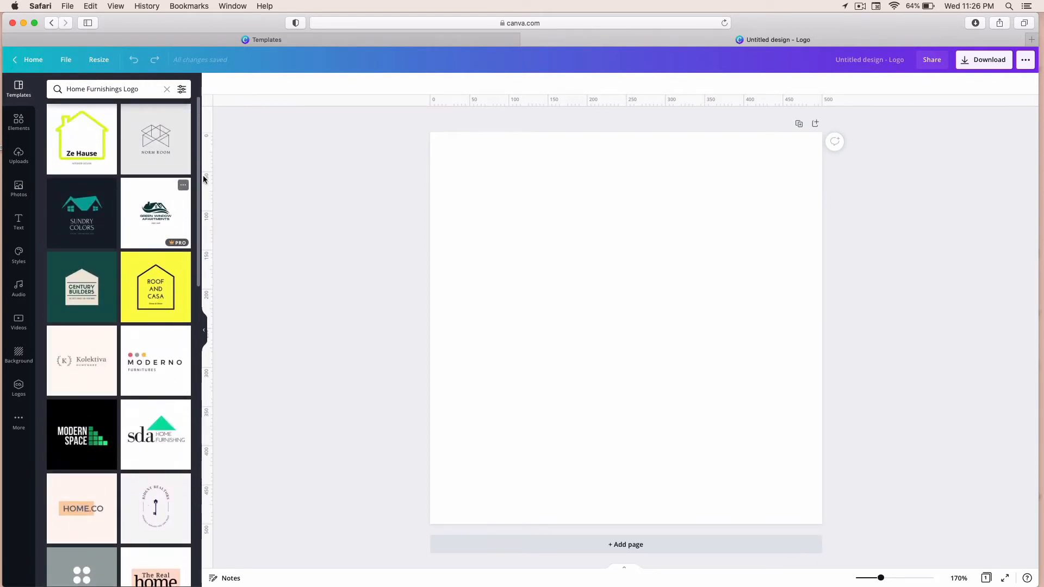
left_click(157, 140)
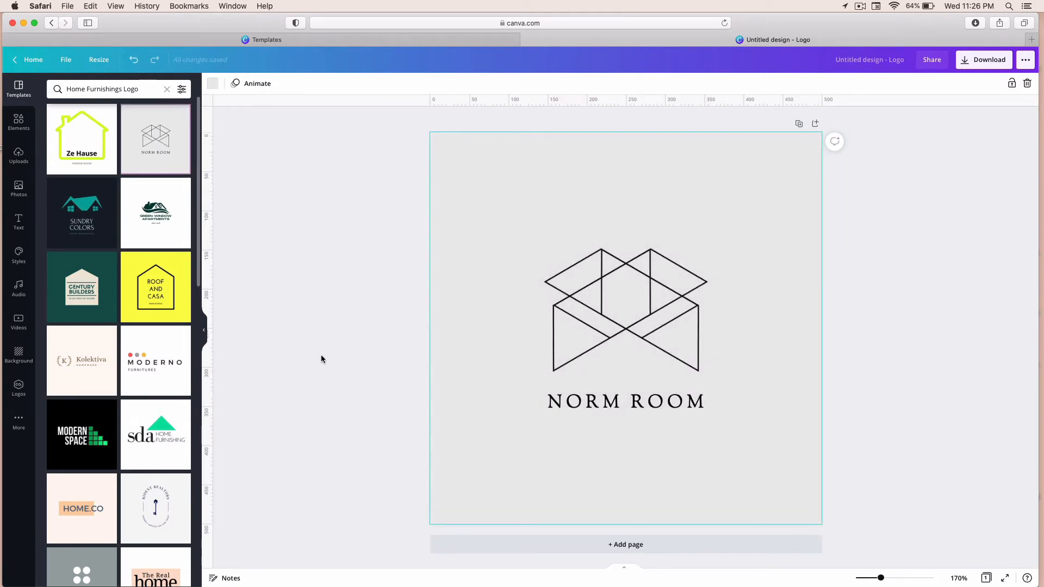
Step: Replace the NORM ROOM wordmark with a personal name in capital letters
left_click(561, 402)
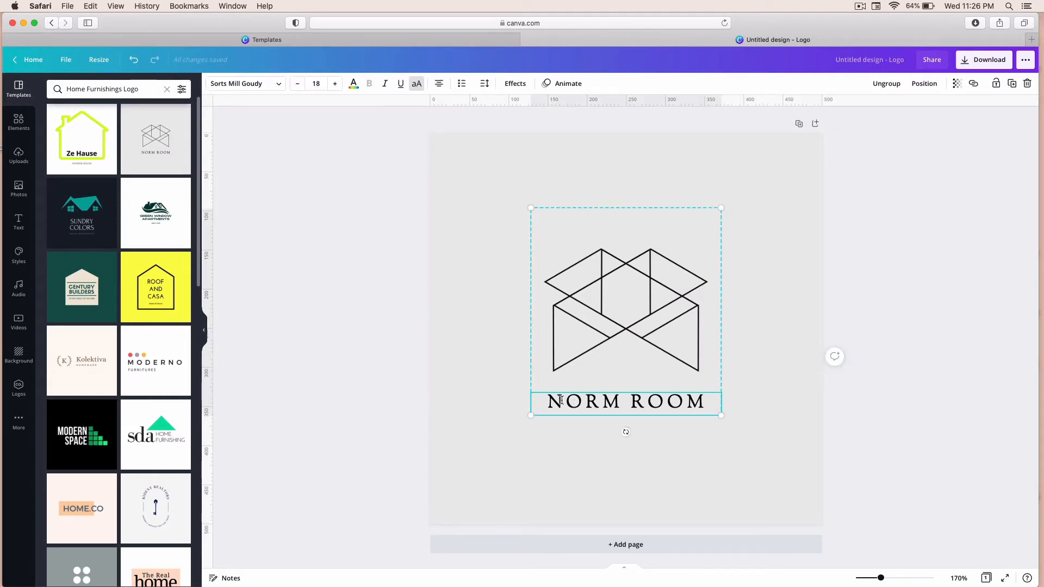
double_click(561, 401)
key("BackSpace")
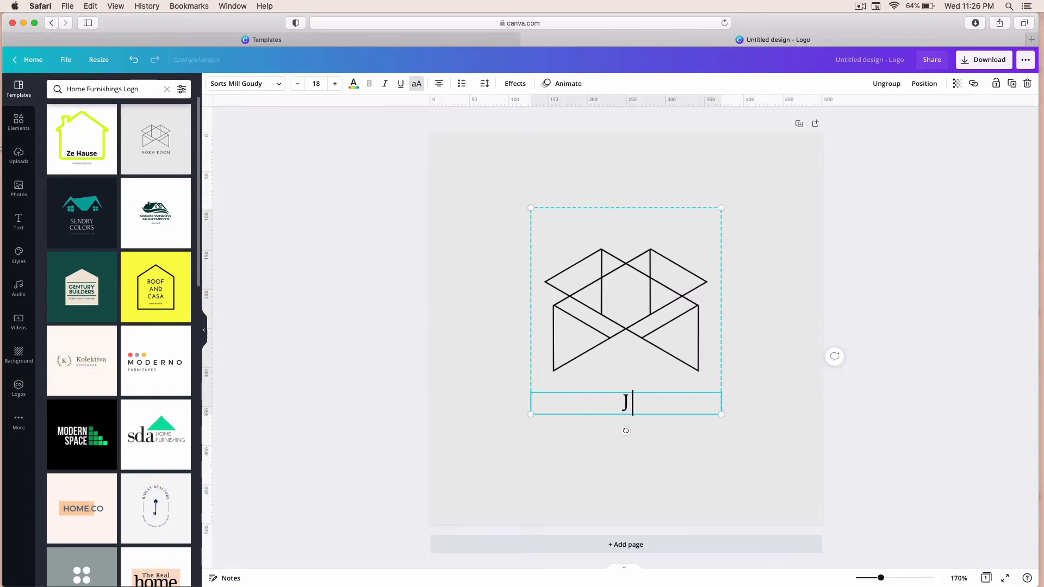
type("JANE DOE")
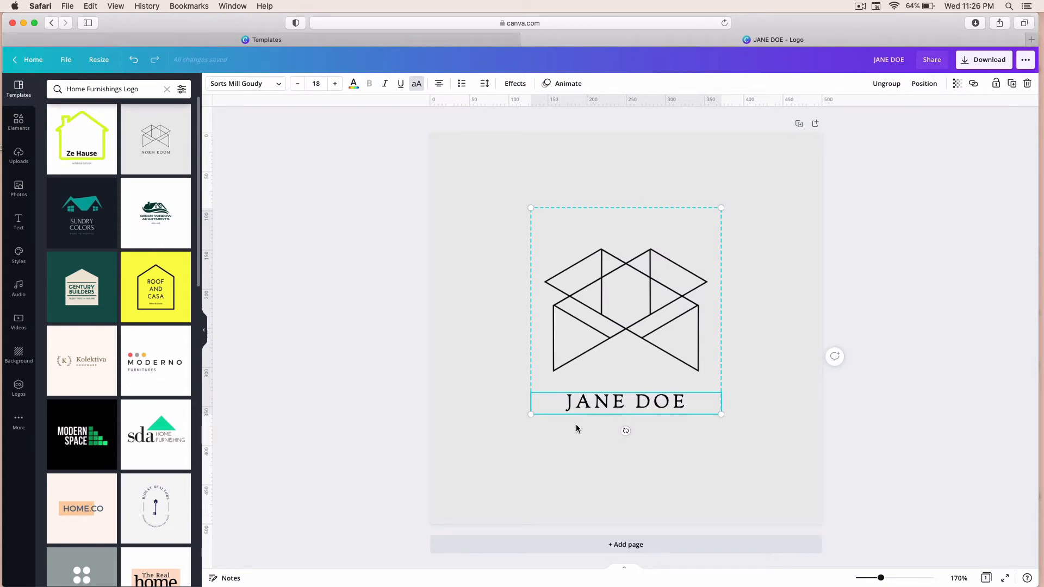
left_click(566, 436)
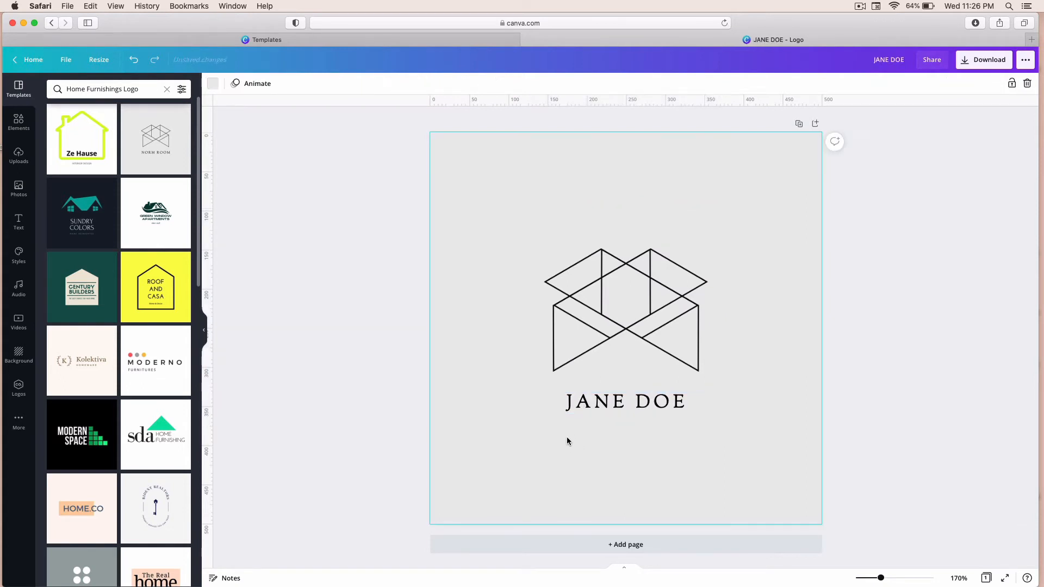
Step: Change the name text's font to Neue Einstellung
left_click(607, 400)
double_click(607, 401)
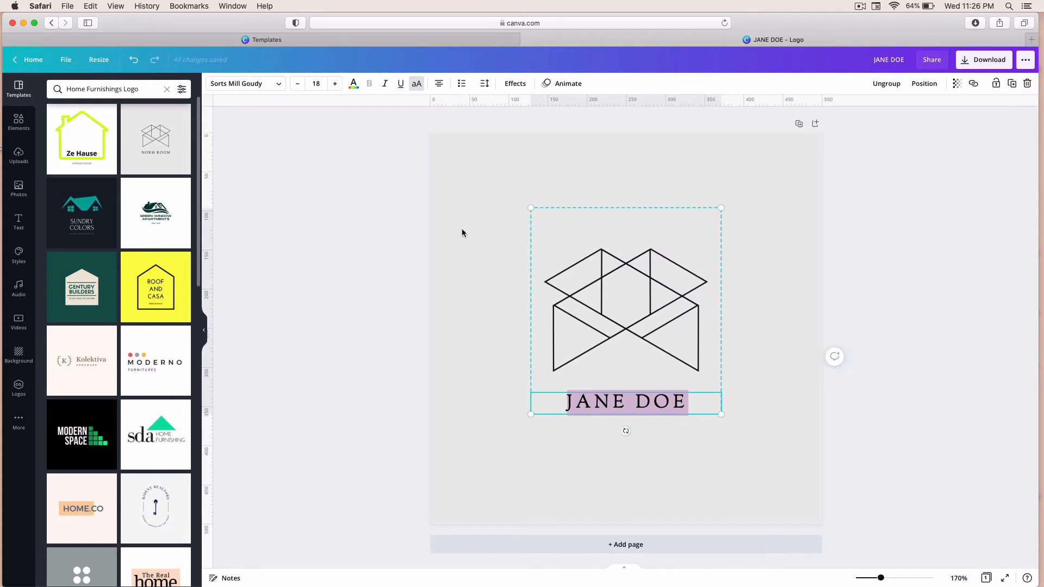
left_click(277, 84)
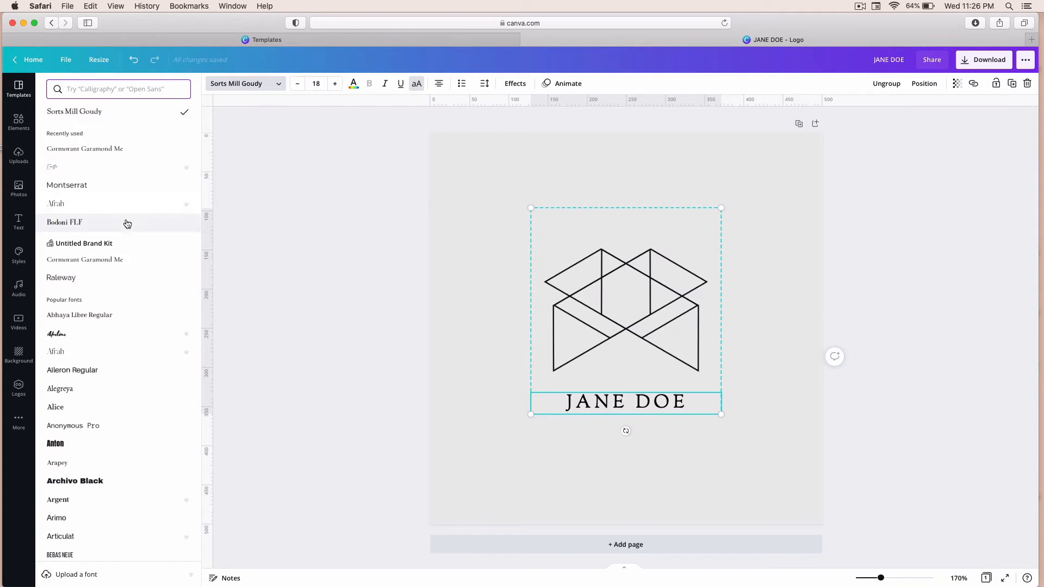
scroll(126, 223, "down", 1)
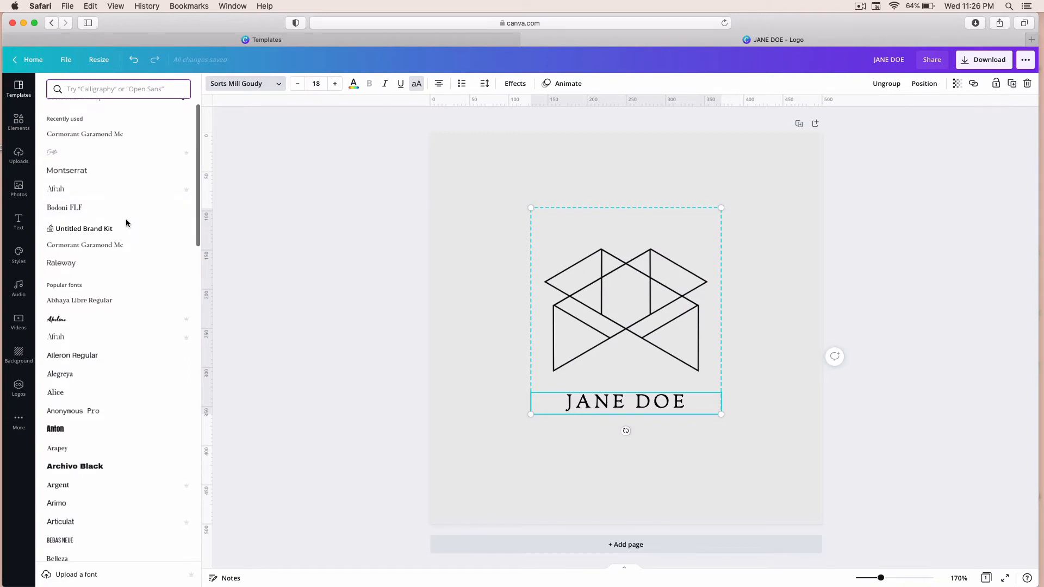
scroll(125, 218, "down", 5)
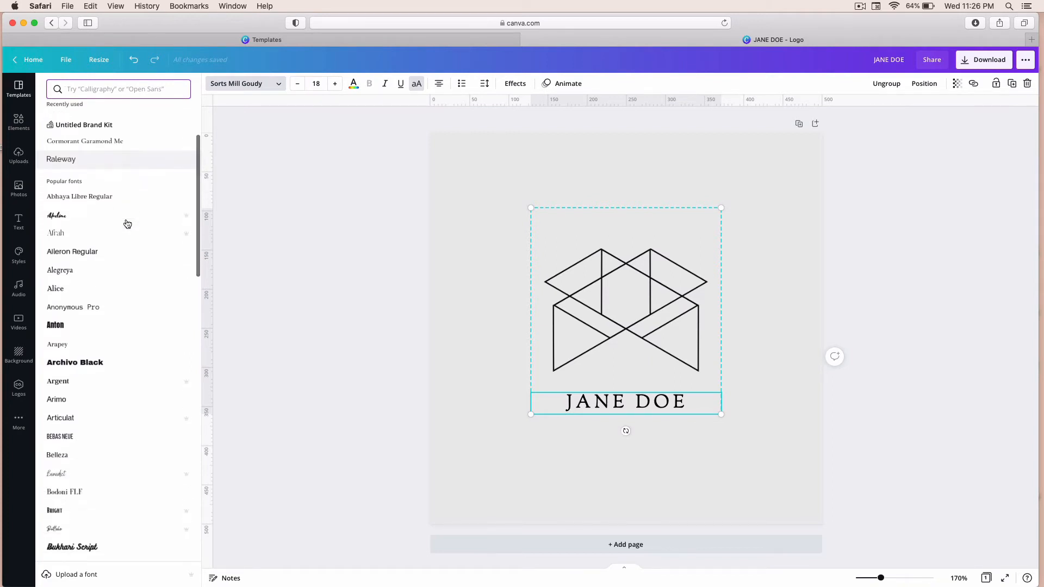
scroll(127, 224, "down", 10)
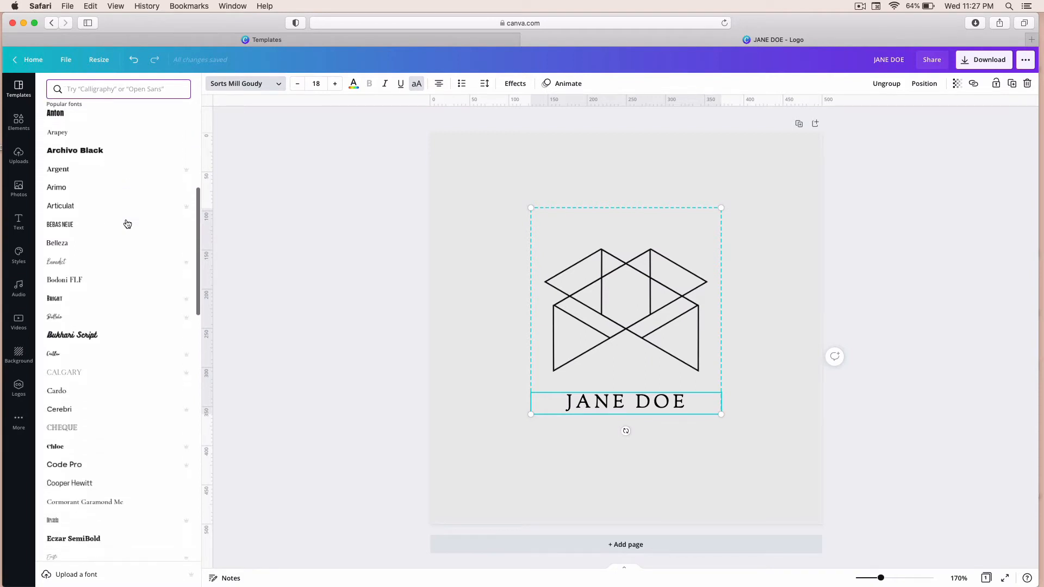
scroll(127, 224, "down", 7)
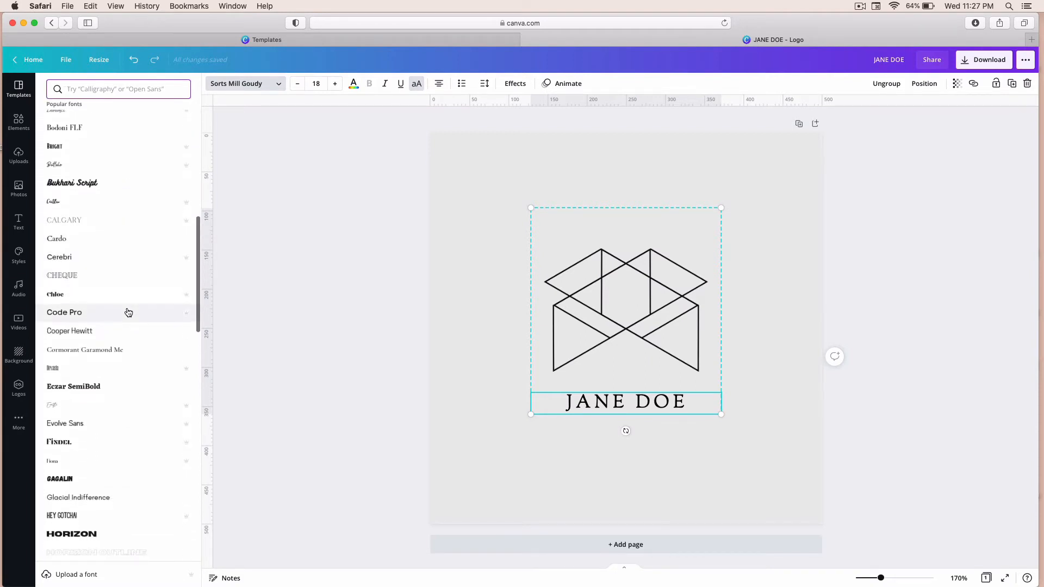
scroll(129, 312, "down", 10)
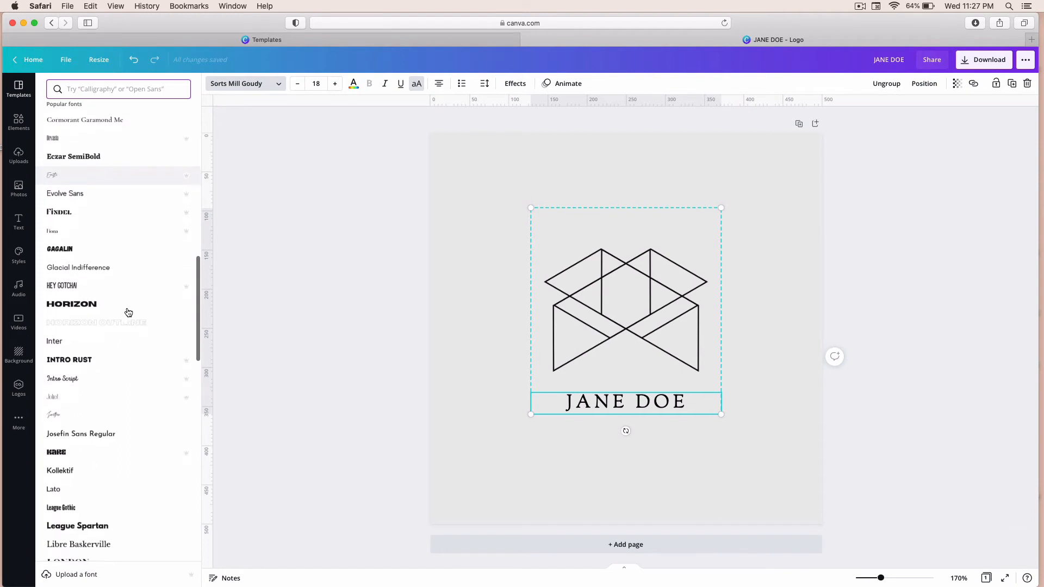
scroll(129, 312, "down", 18)
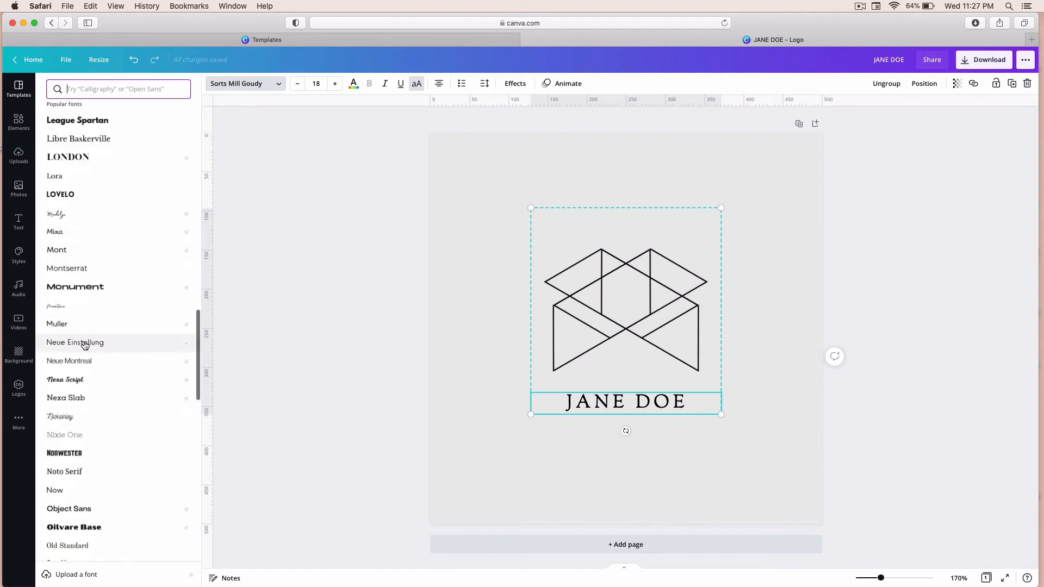
left_click(84, 343)
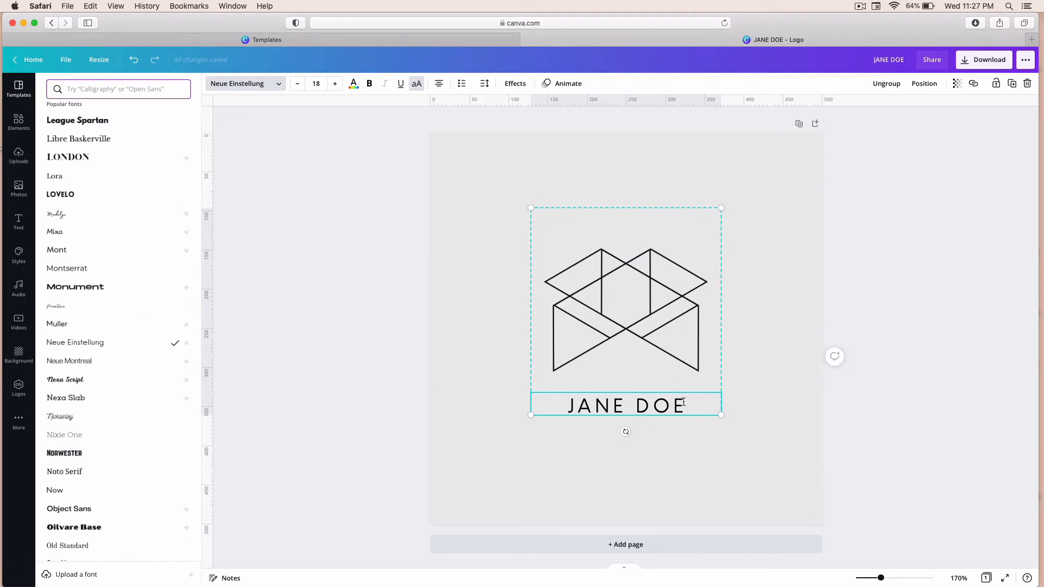
Step: Recolour the logo's line graphic to #9D9AAF using a new custom document colour
triple_click(636, 404)
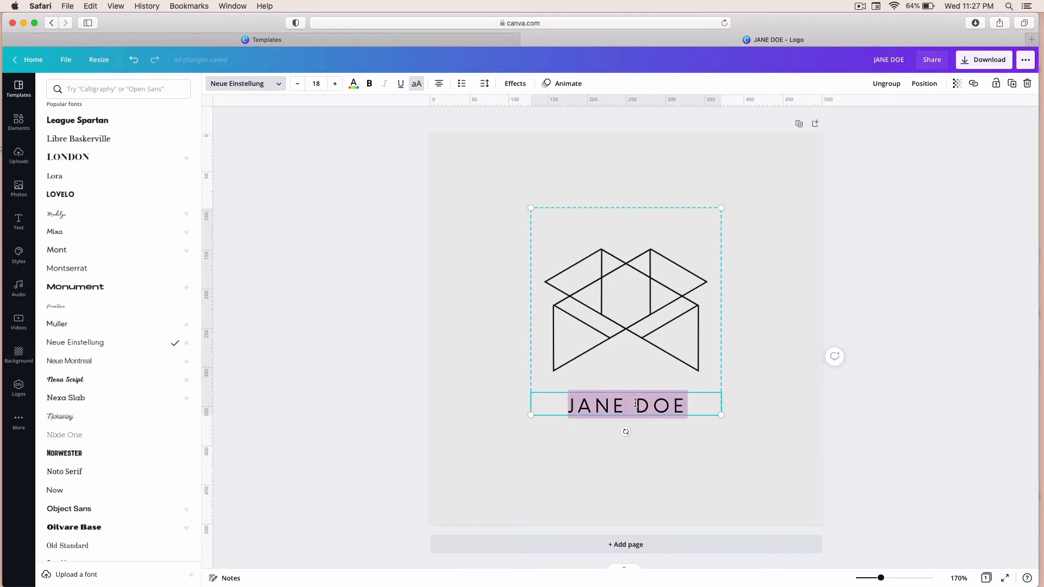
key("Escape")
left_click(641, 317)
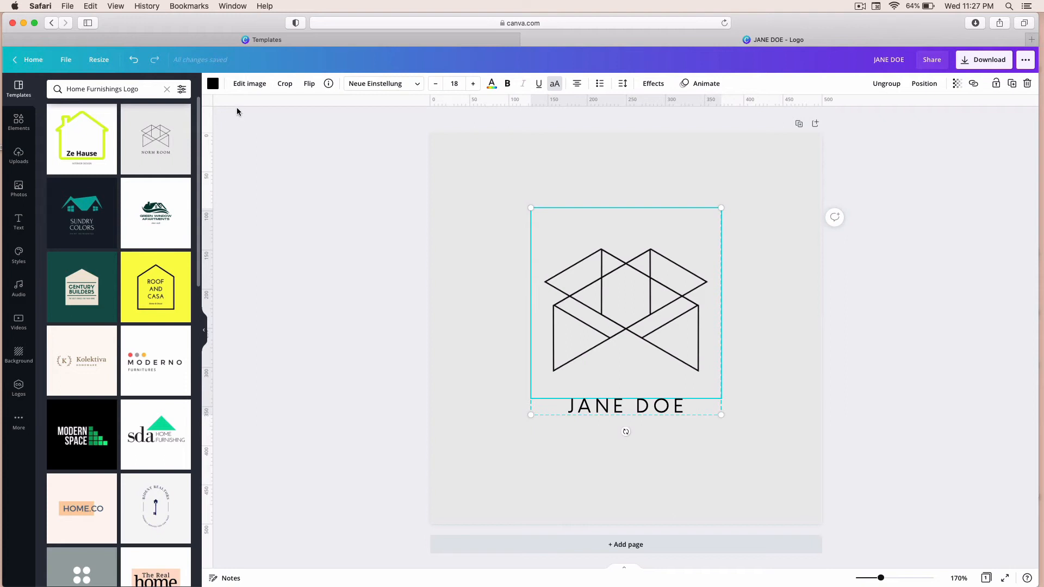
left_click(213, 85)
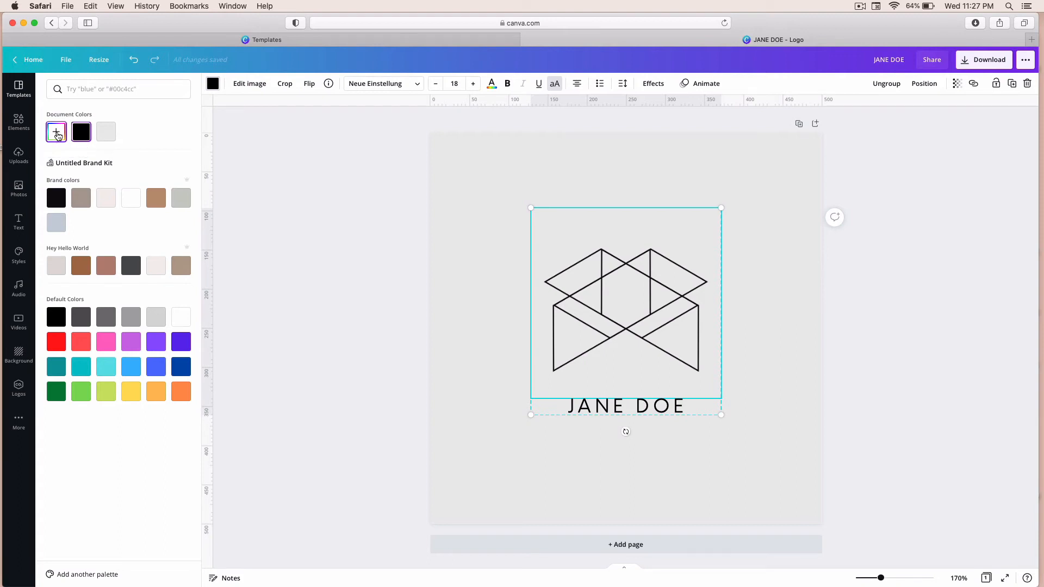
left_click(57, 132)
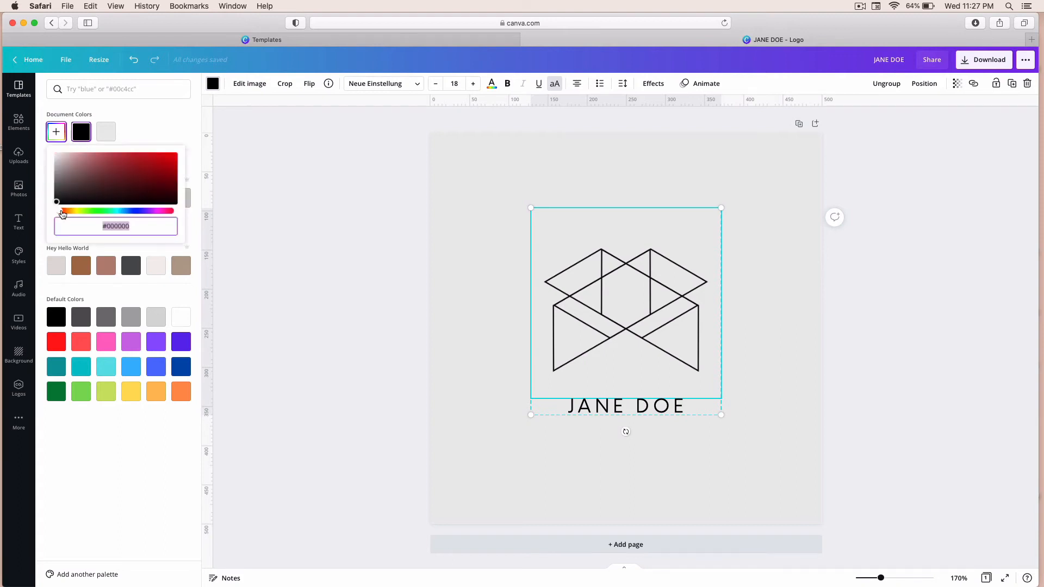
left_click_drag(60, 212, 140, 213)
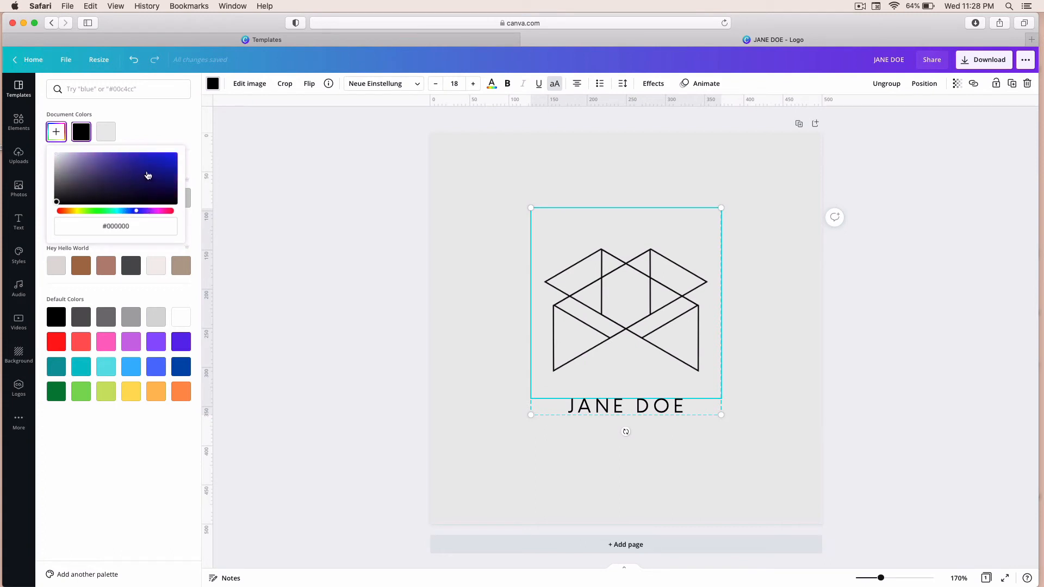
left_click(89, 176)
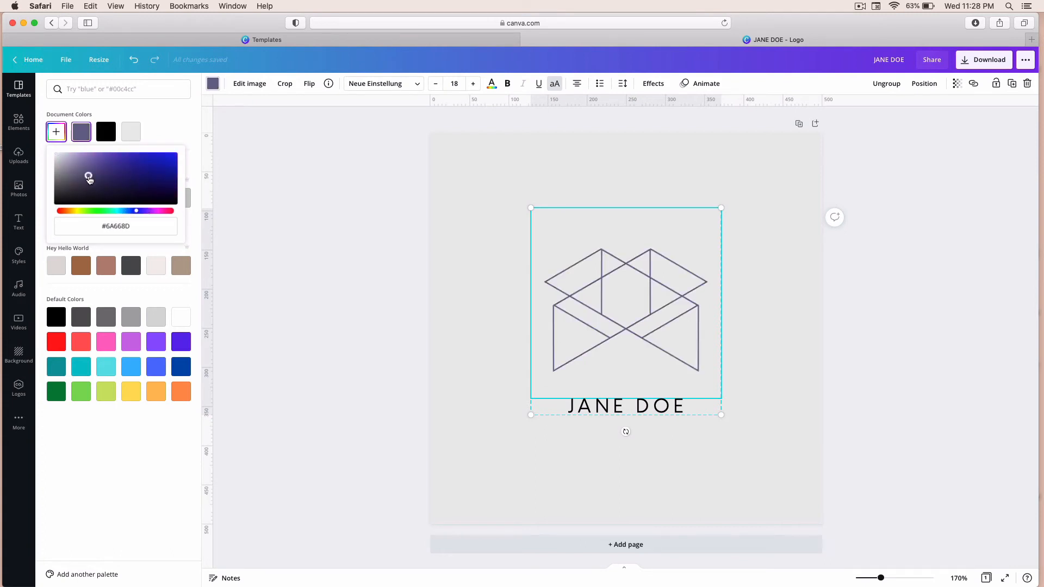
left_click_drag(88, 178, 69, 169)
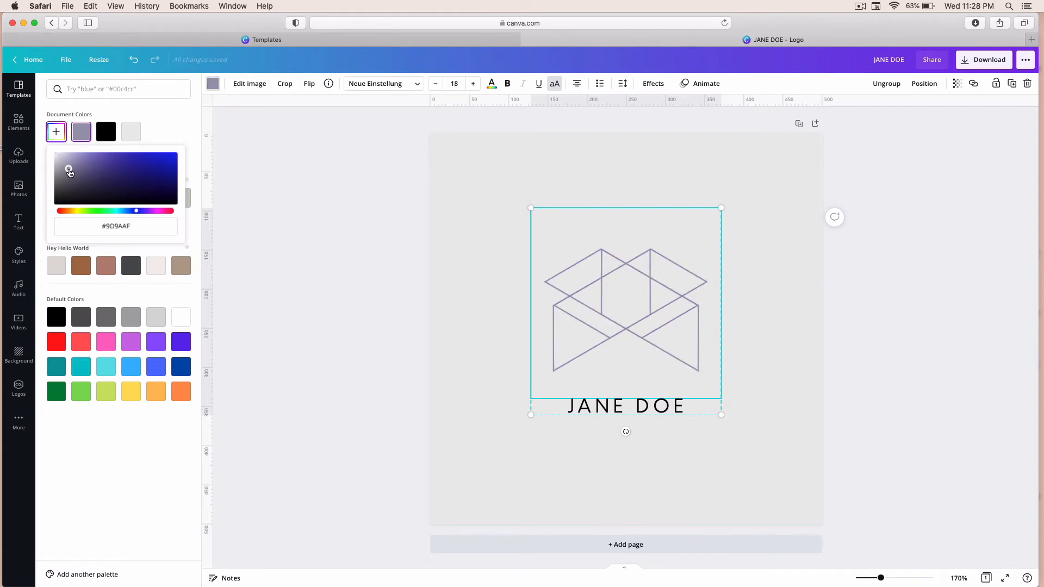
left_click(116, 226)
Step: Apply the #9D9AAF document colour to the JANE DOE name text
left_click(588, 407)
triple_click(587, 408)
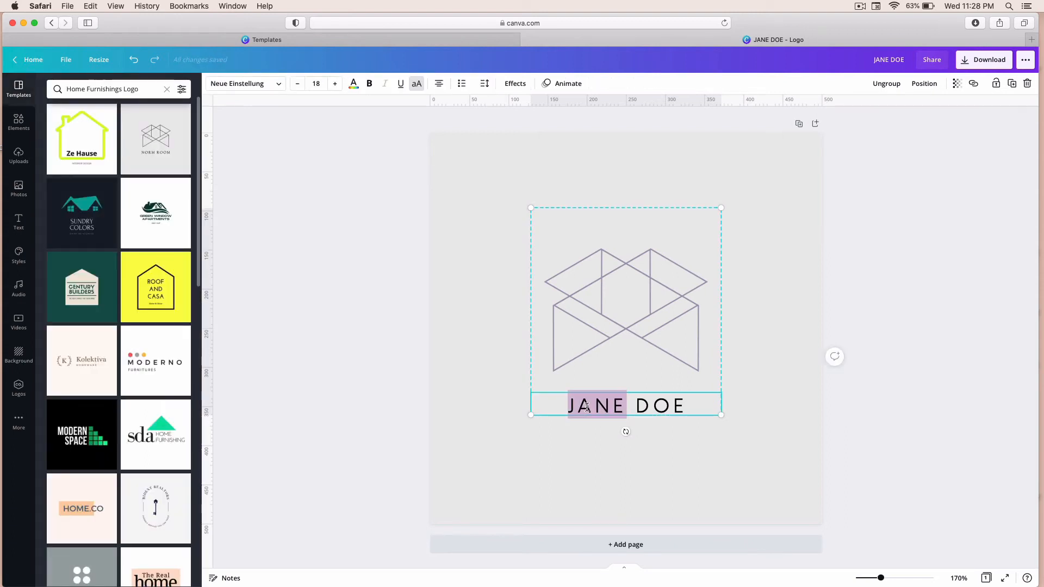
left_click(353, 87)
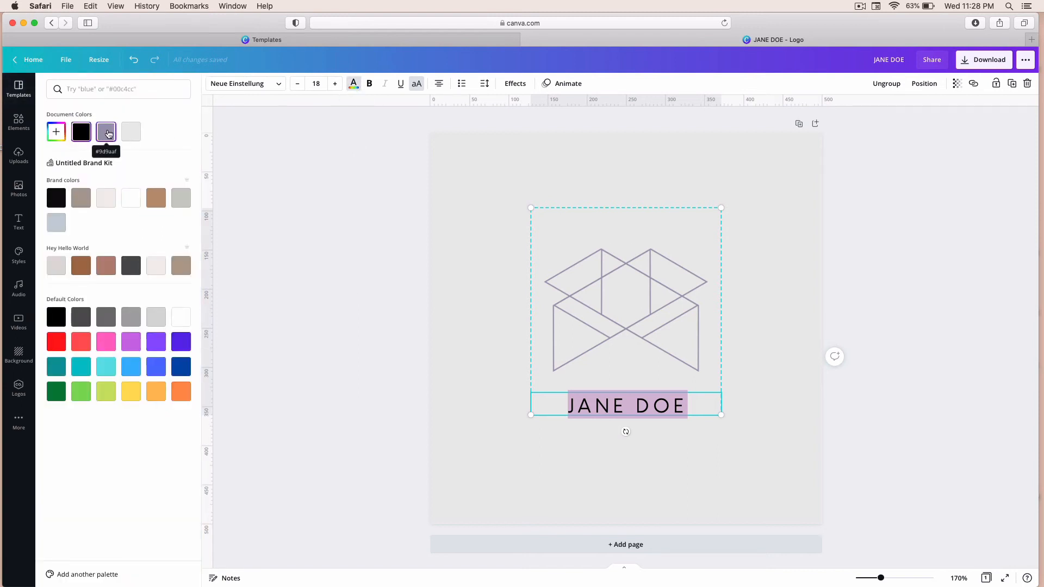
left_click(106, 134)
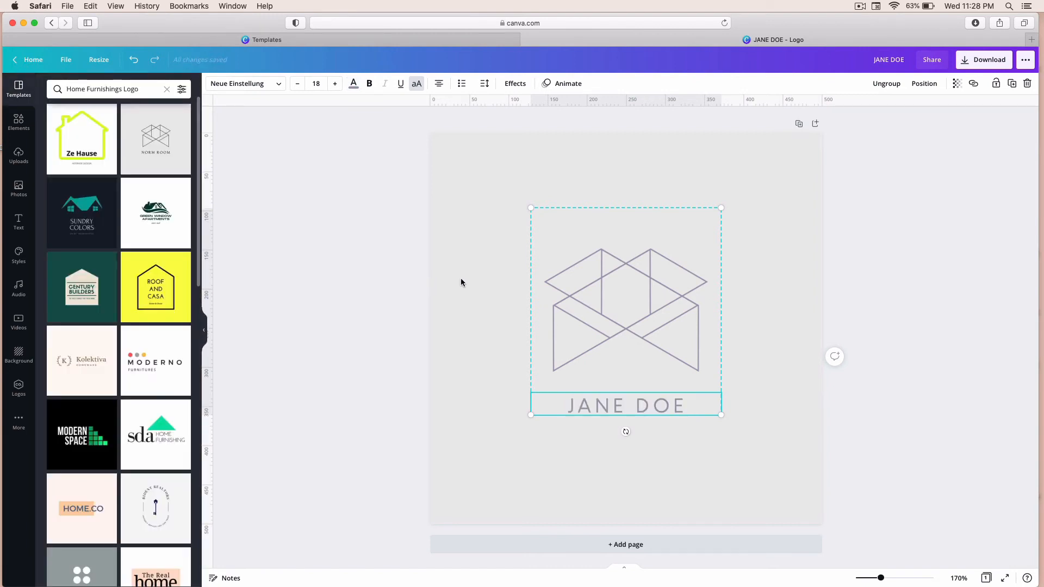
Step: Set the page background to a custom light blue-grey, #DEE2E4
left_click(453, 263)
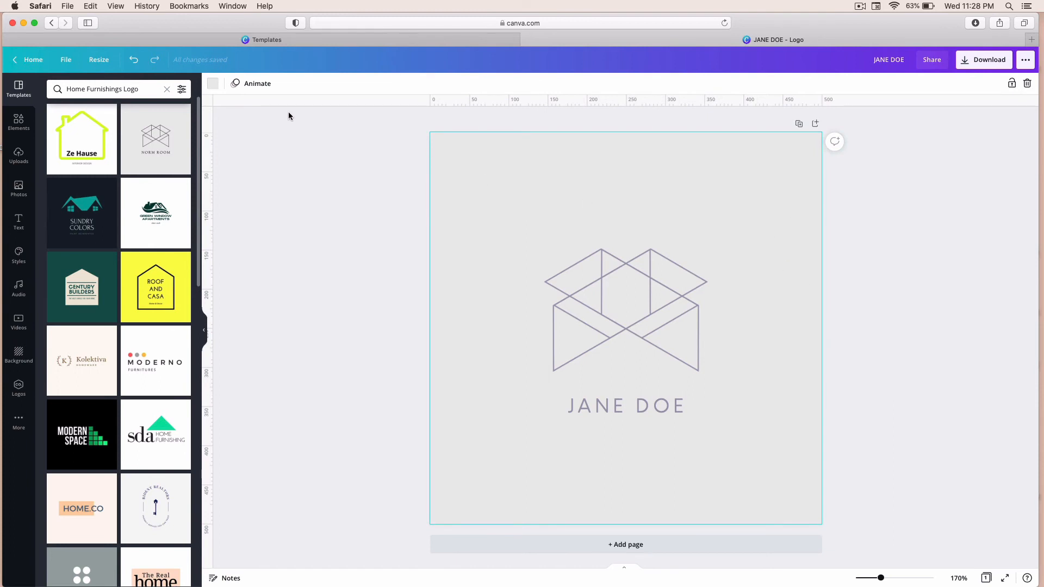
left_click(212, 83)
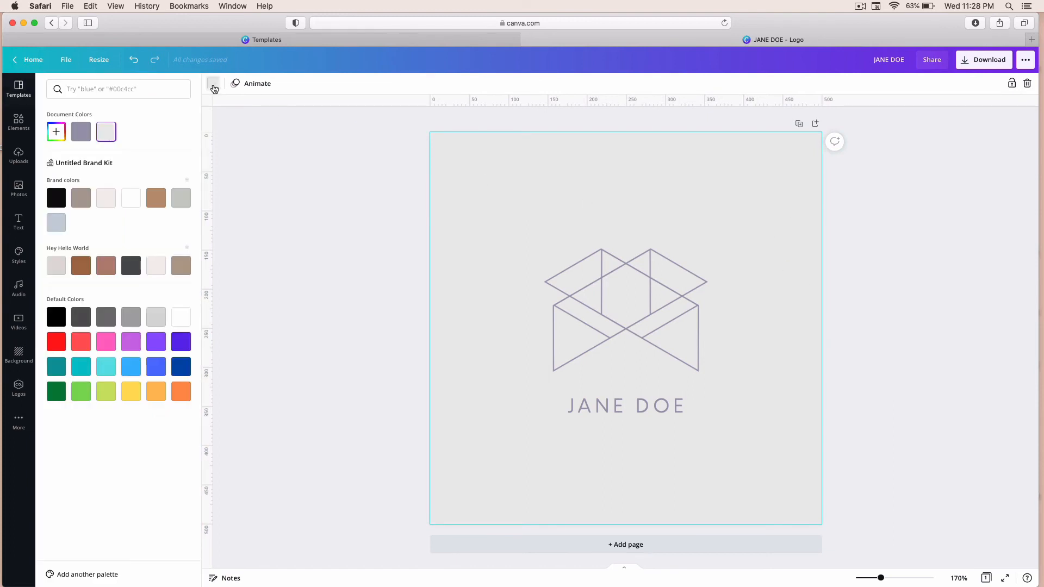
left_click(55, 133)
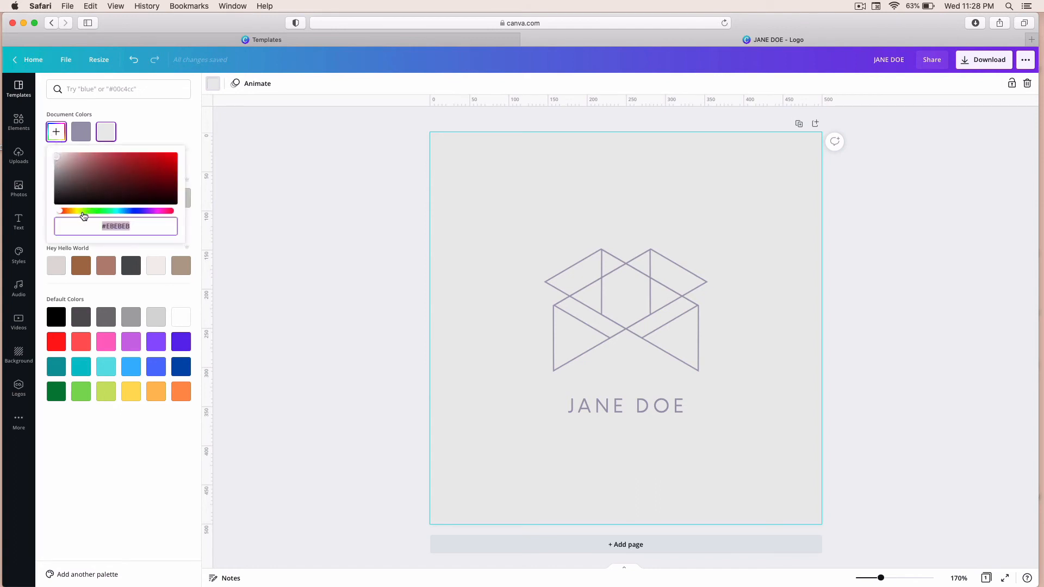
left_click(121, 214)
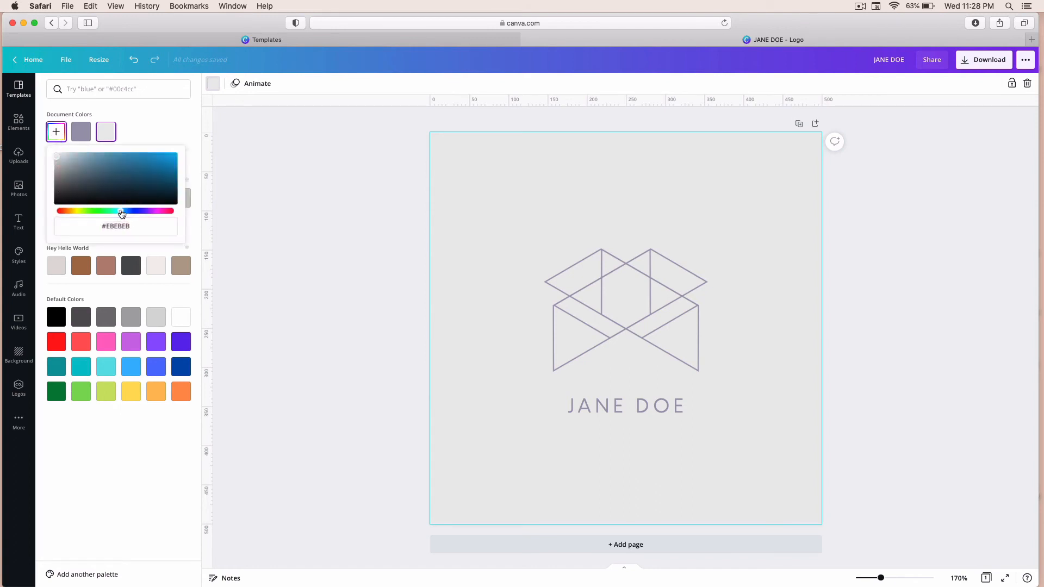
mouse_move(58, 157)
left_mouse_down()
mouse_move(68, 173)
mouse_move(98, 174)
mouse_move(77, 181)
mouse_move(57, 158)
left_mouse_up()
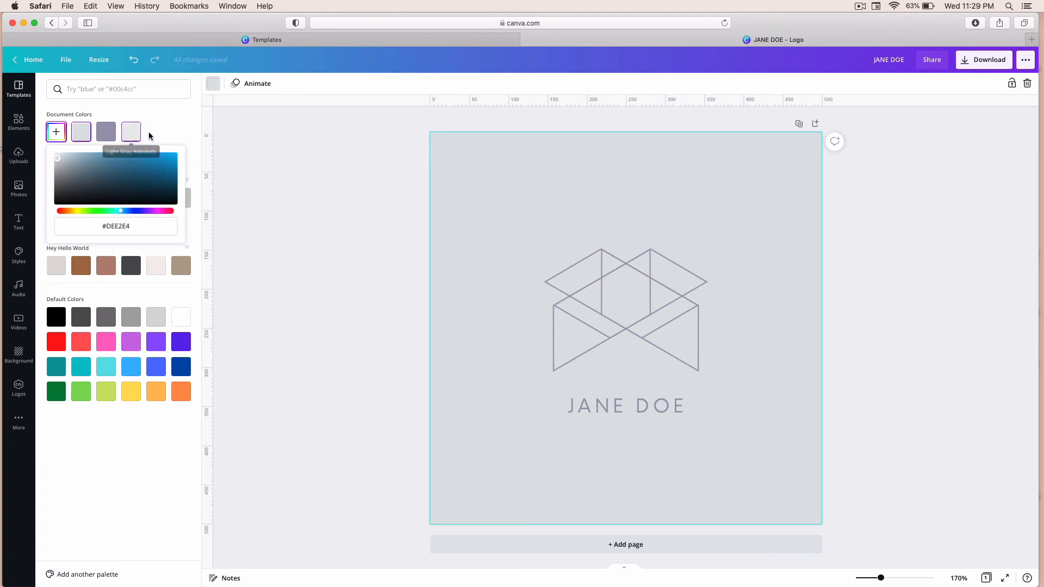
left_click(175, 127)
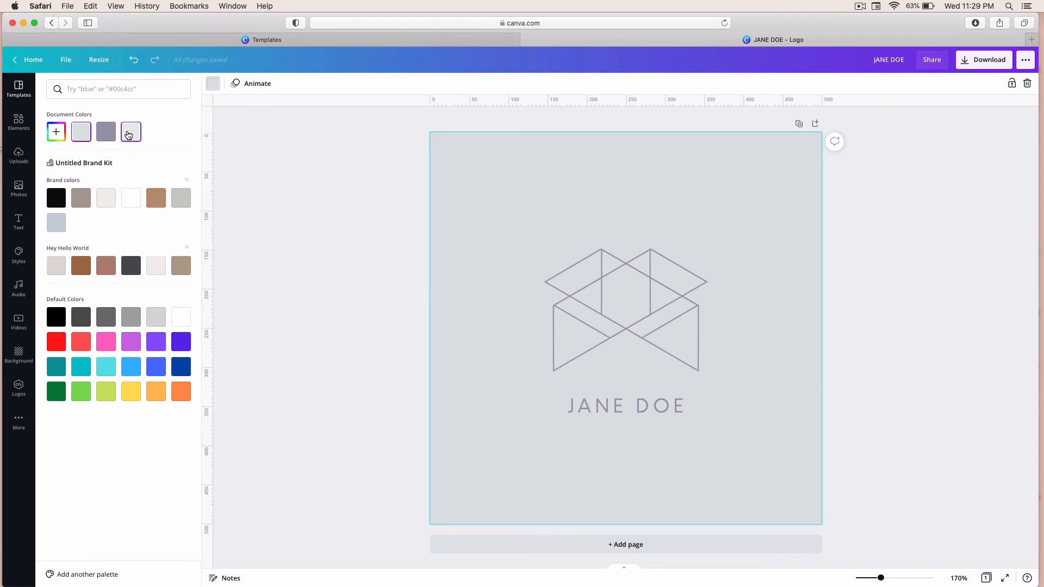
Step: Change the page background to the #9D9AAF document colour
left_click(58, 134)
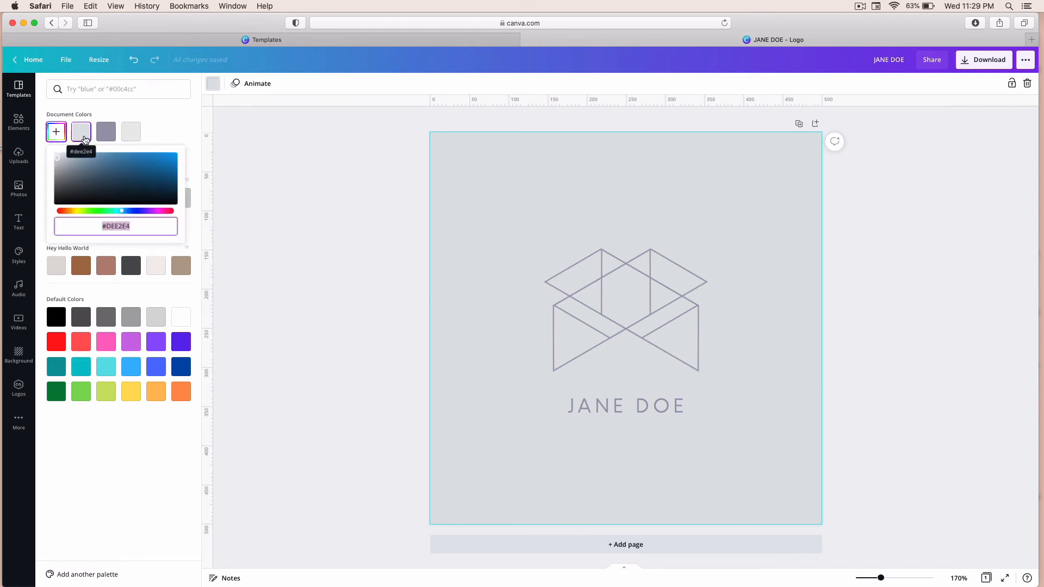
left_click(109, 226)
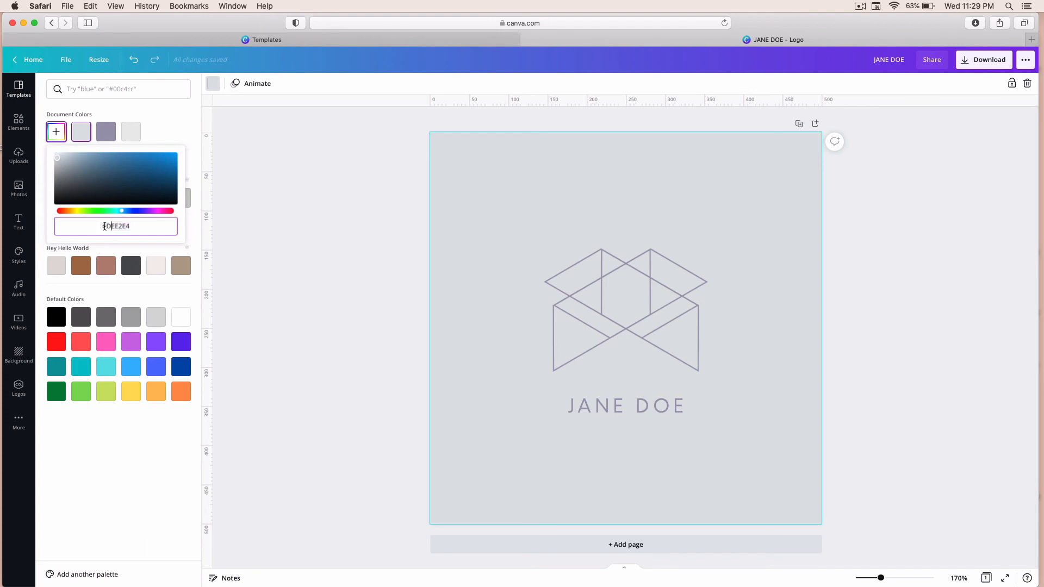
left_click_drag(102, 227, 138, 226)
left_click(106, 131)
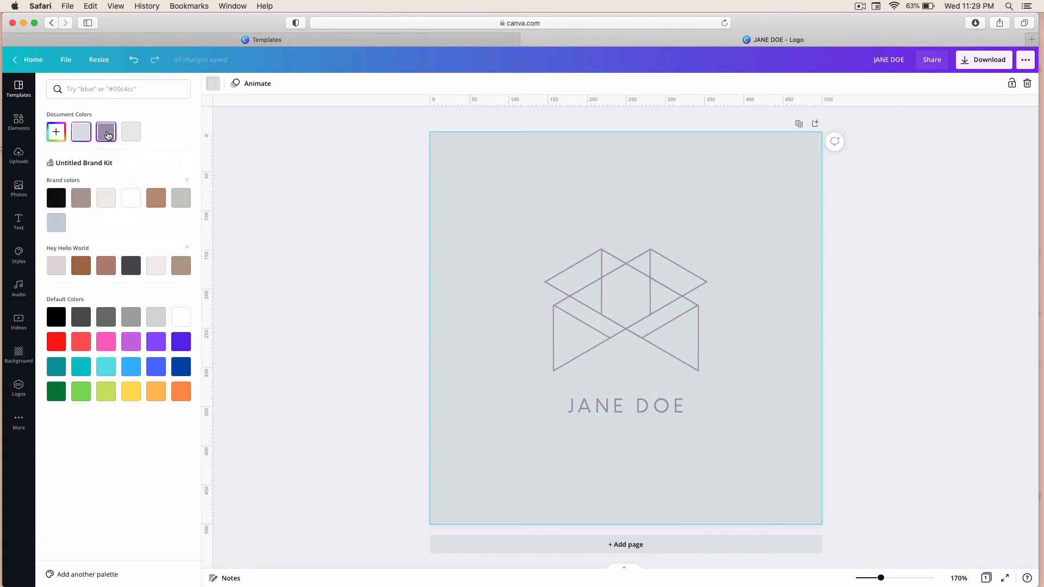
Step: Set the page background back to the light grey #EBEBEB document colour and deselect it
left_click(57, 133)
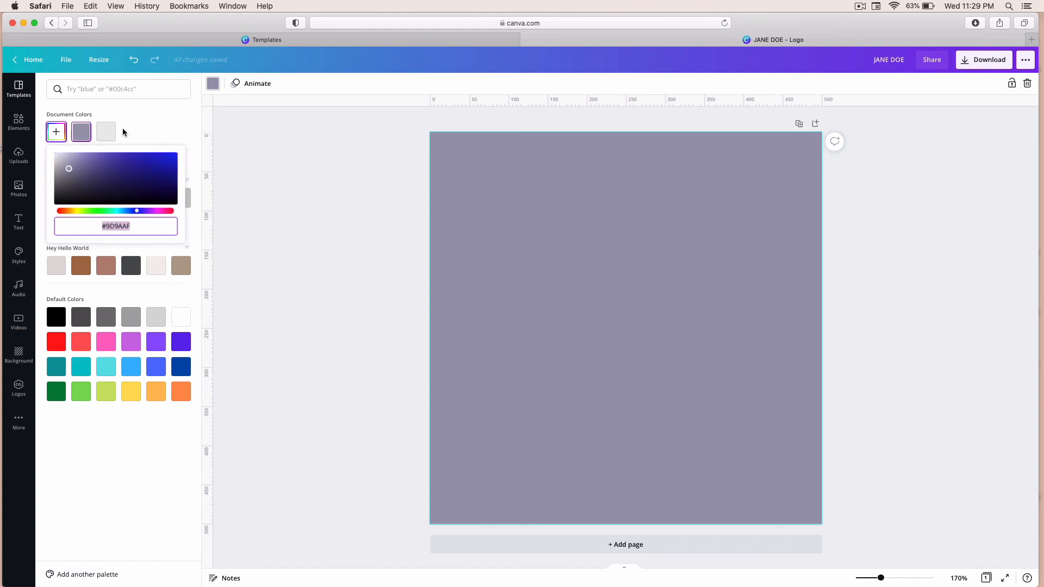
left_click(106, 132)
left_click(57, 133)
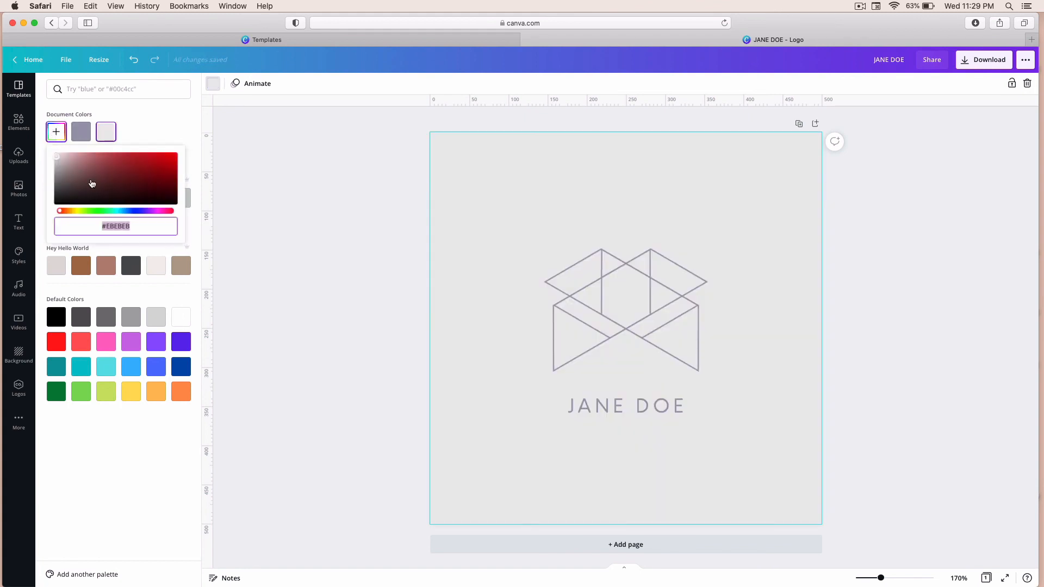
left_click(492, 252)
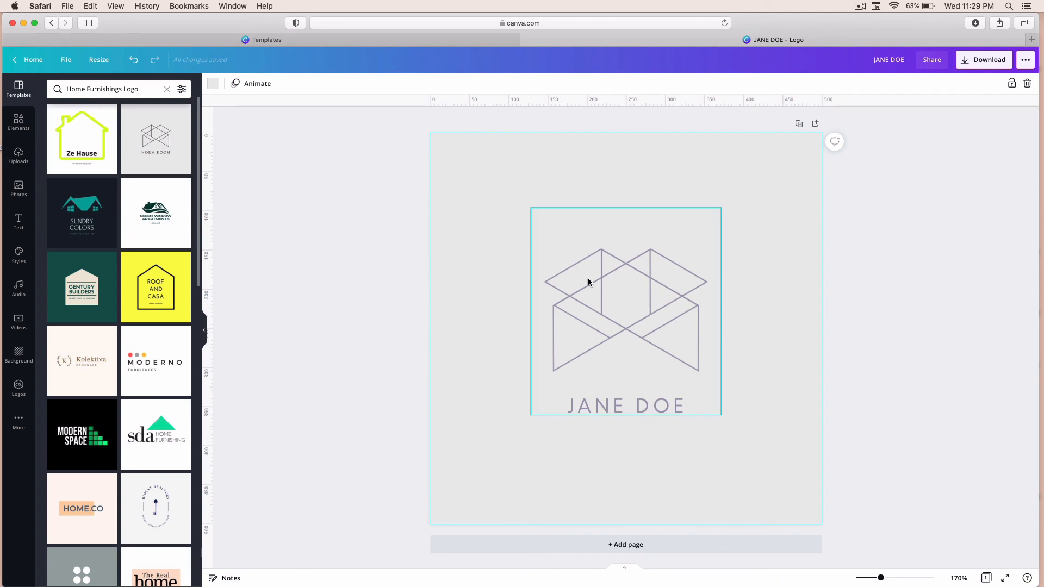
Step: Open the download options and choose the JPG file type
left_click(976, 62)
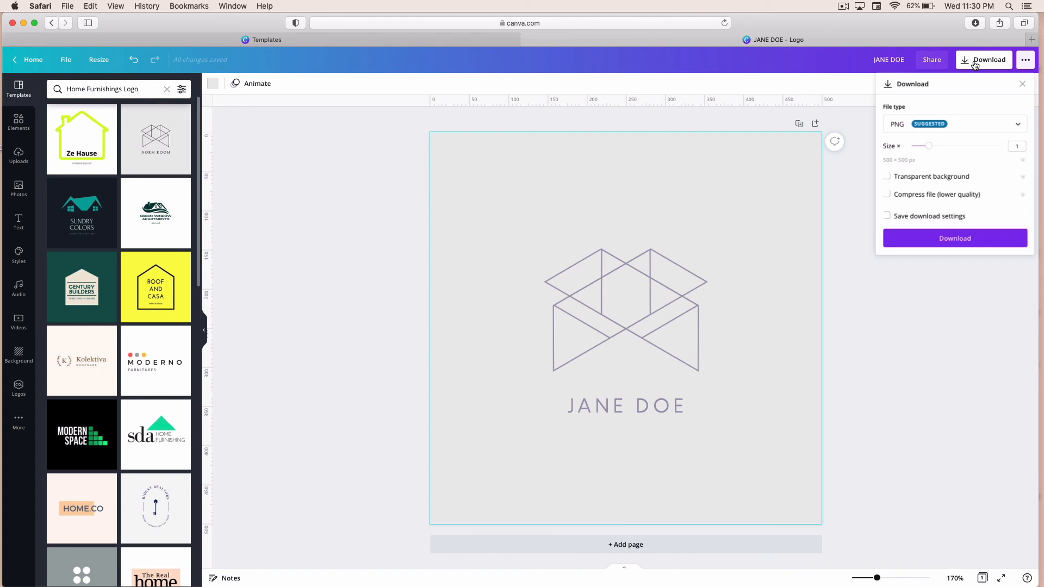
left_click(898, 127)
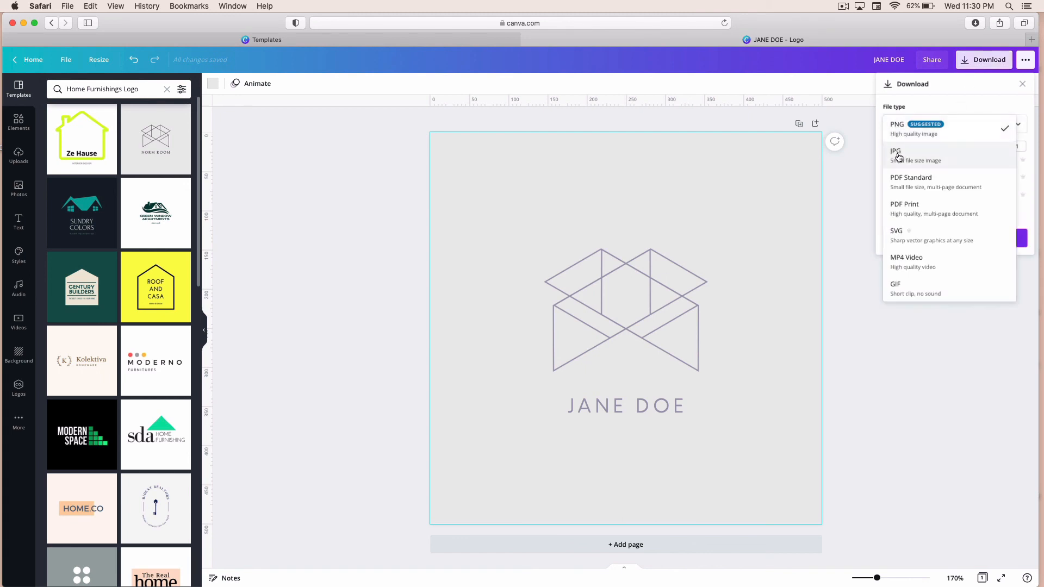
left_click(900, 148)
Step: Raise the JPG quality and size sliders to their maximum and download the logo
left_click(968, 177)
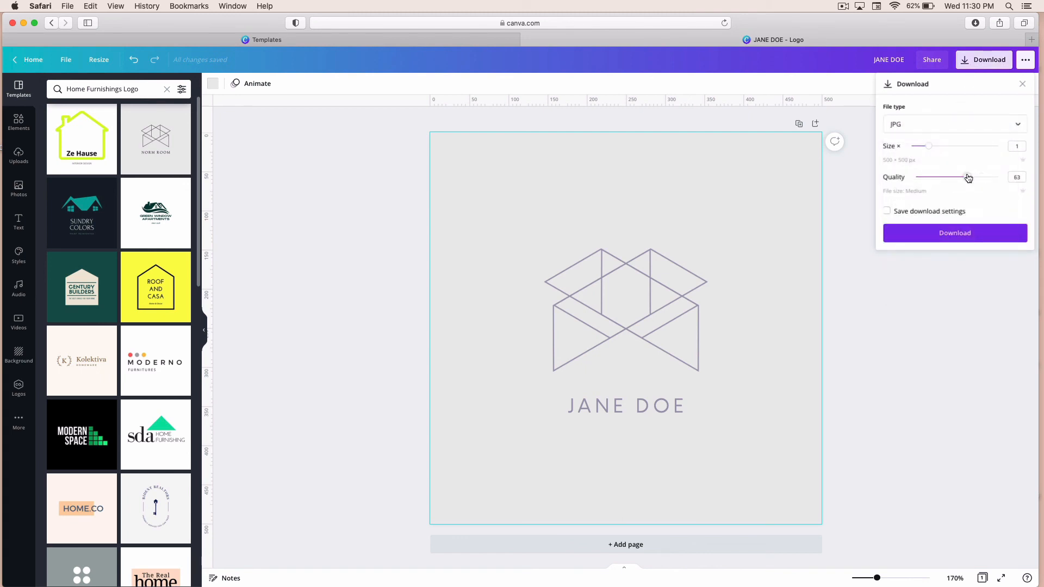
left_click_drag(968, 177, 1006, 181)
left_click_drag(932, 149, 1006, 143)
left_click(931, 235)
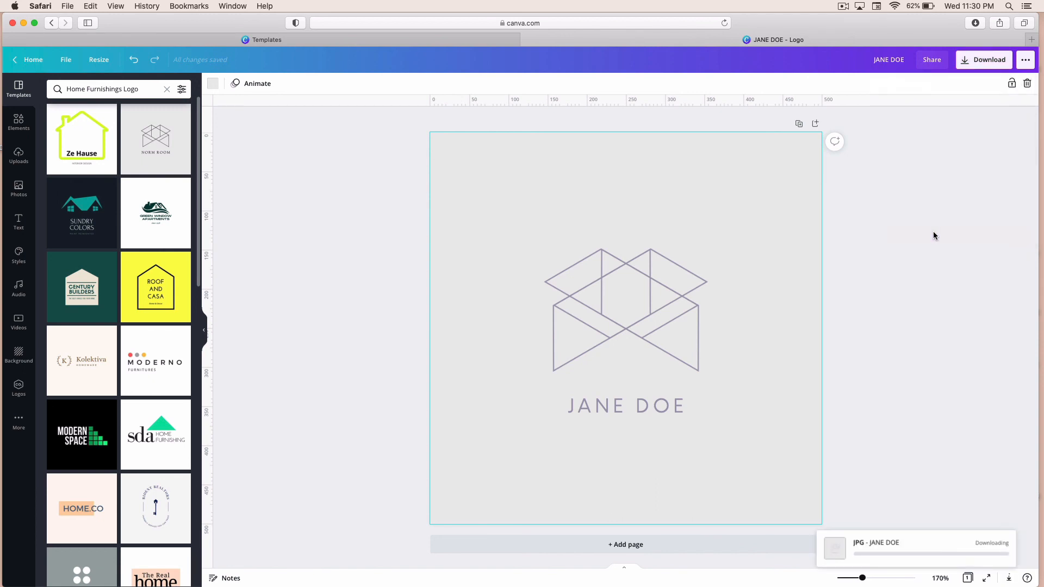